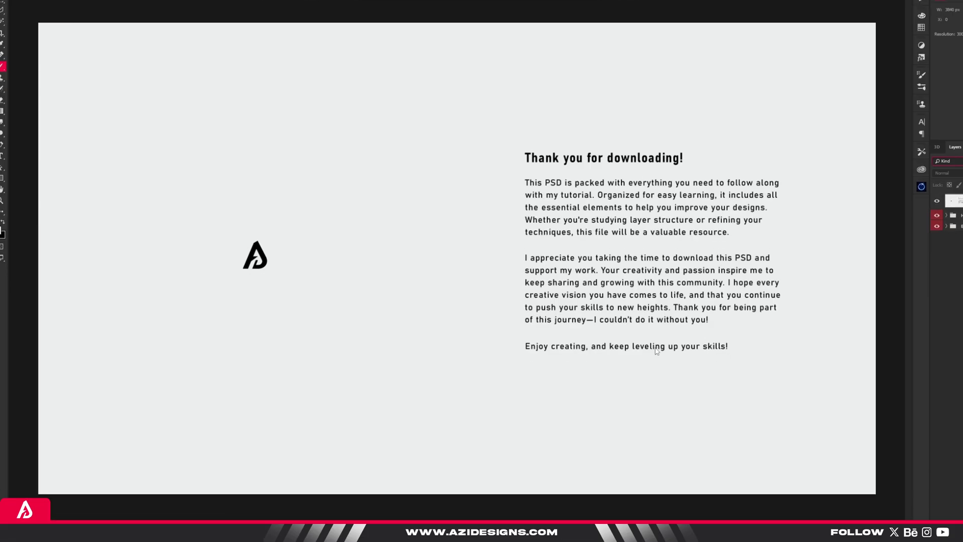
# Hide the thank-you note and toggle the Highlight and Shadows Example effects to compare.
pyautogui.click(937, 200)
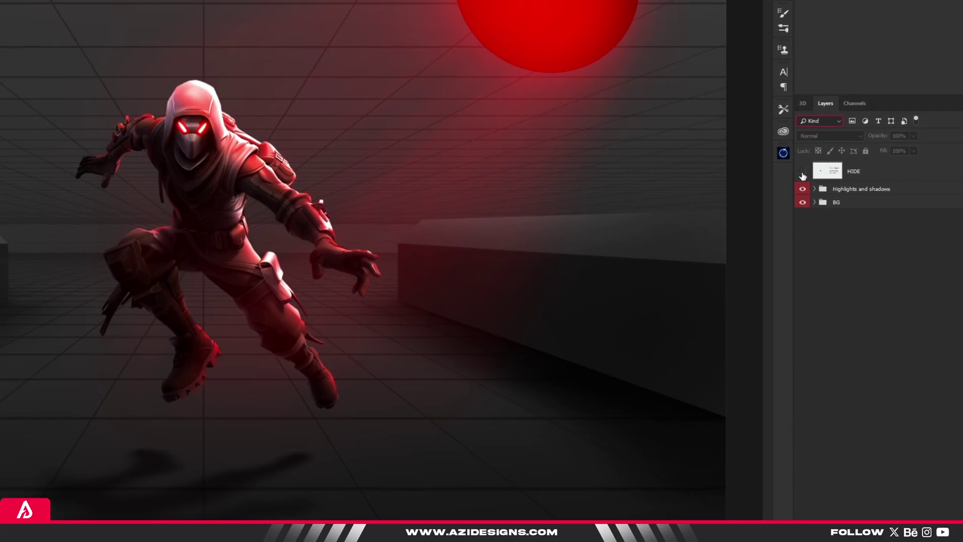
pyautogui.click(812, 188)
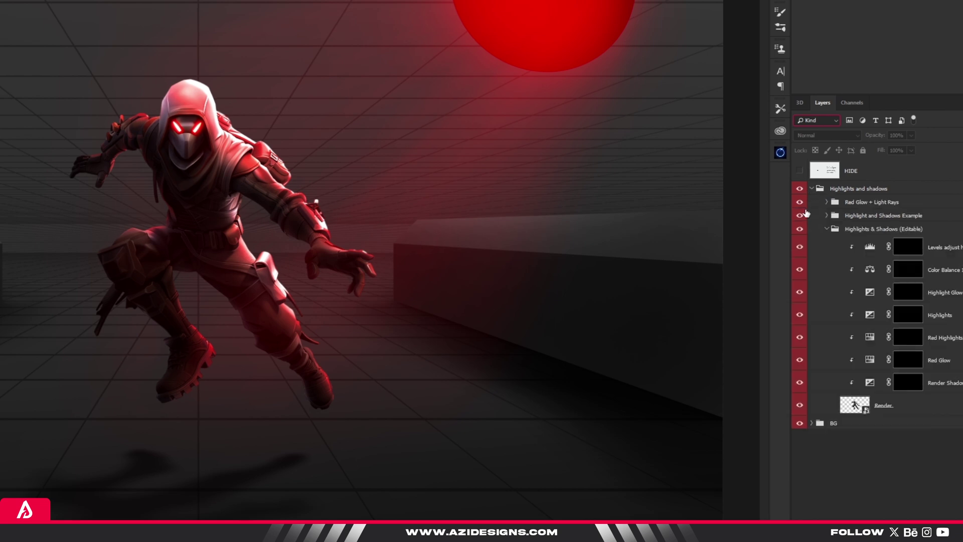
pyautogui.click(800, 217)
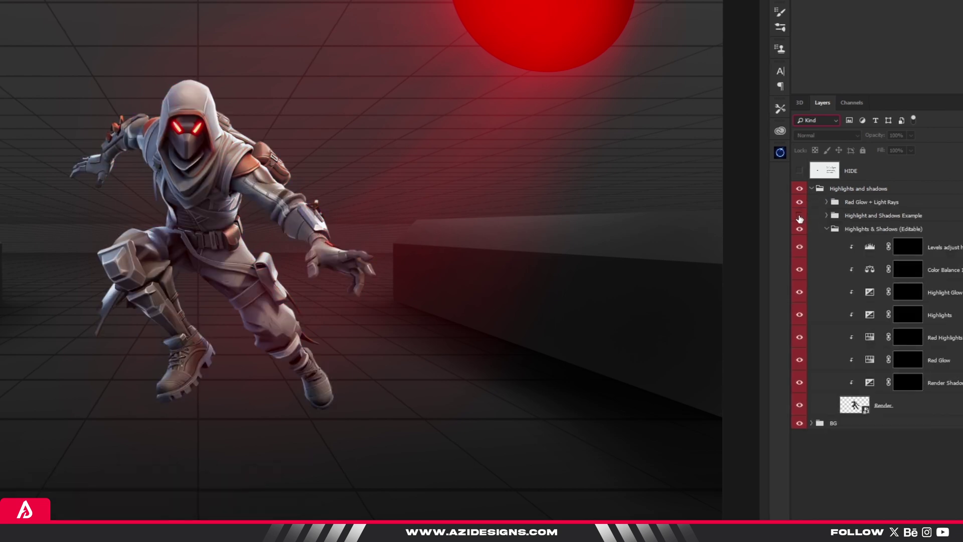
pyautogui.click(800, 216)
# Raise the example's Levels midtone value to 0.90 to brighten the character.
pyautogui.click(826, 216)
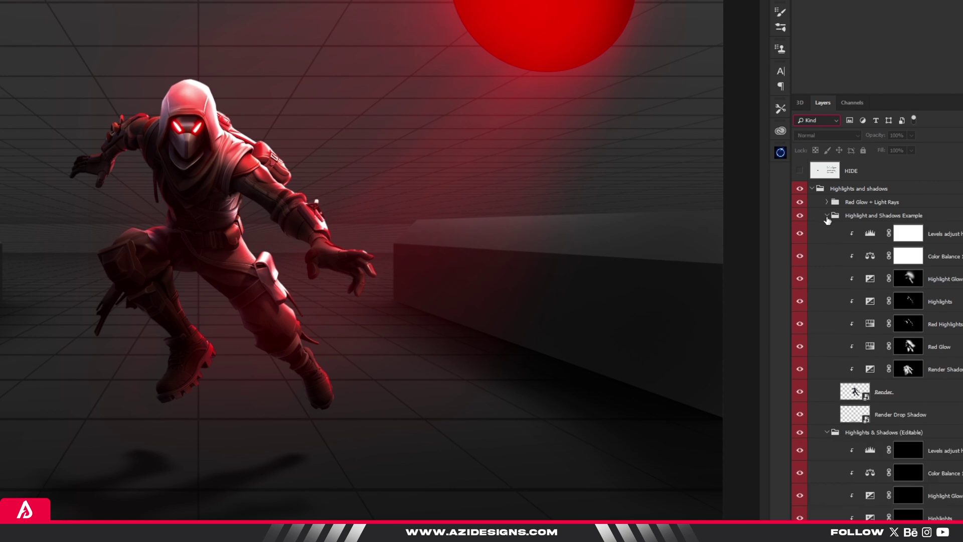
pyautogui.click(871, 233)
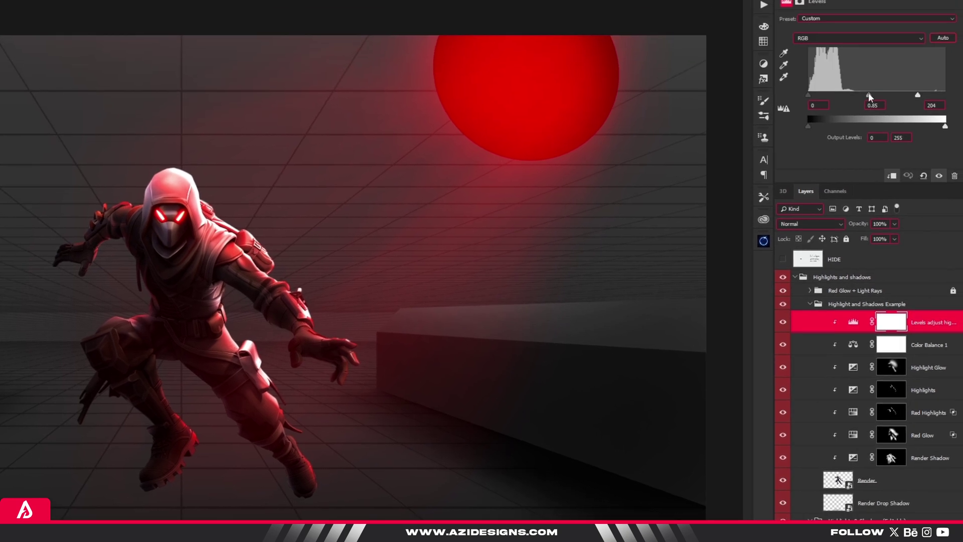
pyautogui.moveTo(867, 95); pyautogui.dragTo(869, 97)
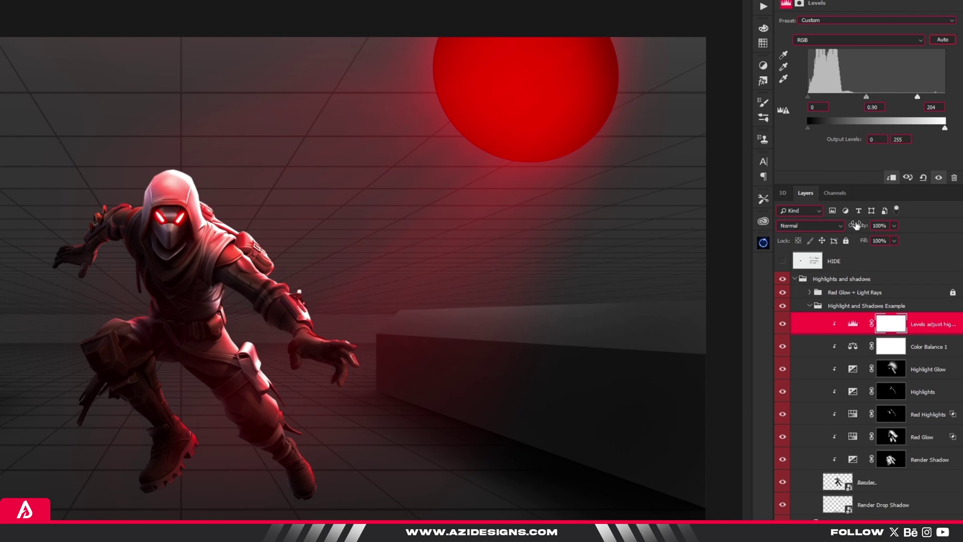
# Collapse the example groups and toggle the example effects off and on to compare.
pyautogui.click(812, 306)
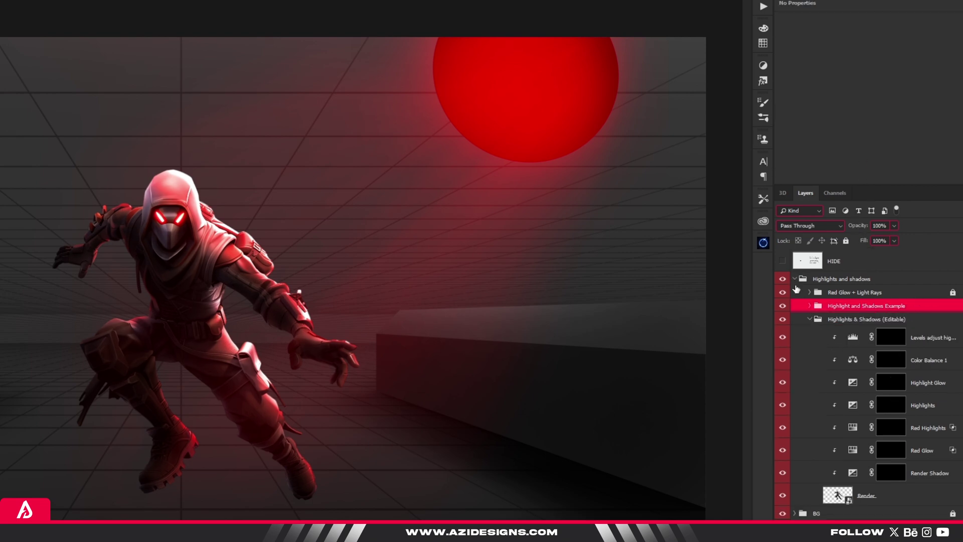
pyautogui.click(782, 305)
pyautogui.click(783, 306)
pyautogui.click(782, 306)
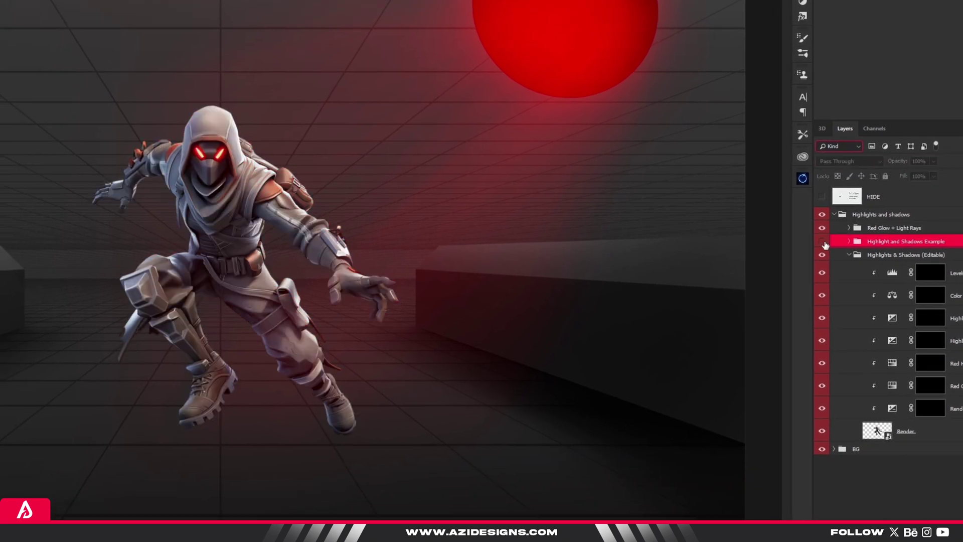
pyautogui.click(822, 242)
pyautogui.click(877, 499)
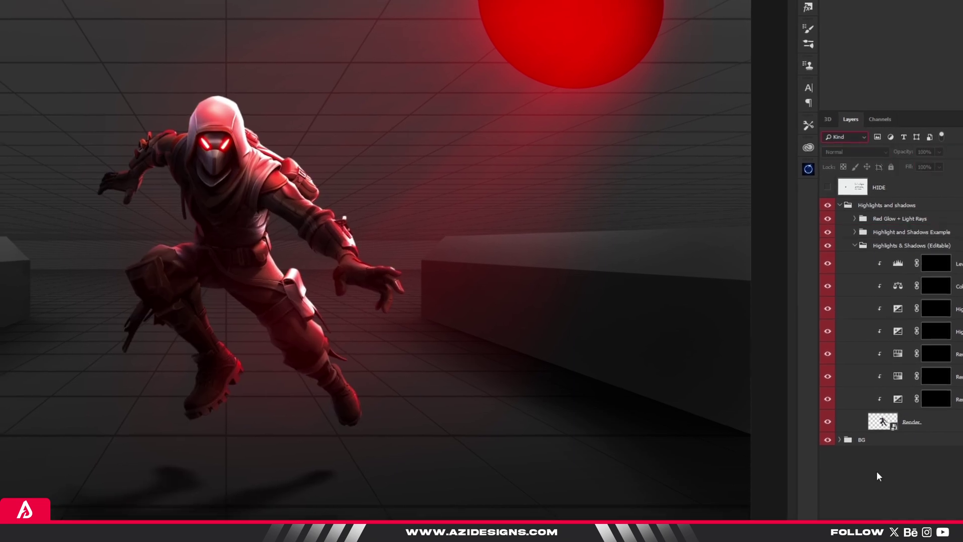
pyautogui.click(840, 206)
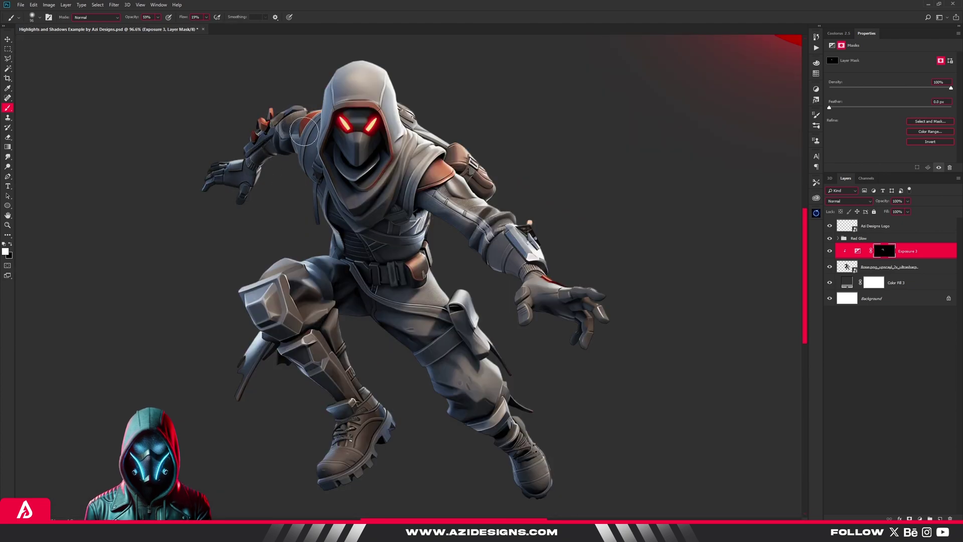
# Paint darker shading on the Exposure 3 mask over the character's body, right arm and legs.
pyautogui.moveTo(304, 130)
pyautogui.mouseDown()
pyautogui.moveTo(351, 145)
pyautogui.moveTo(371, 216)
pyautogui.moveTo(290, 331)
pyautogui.moveTo(352, 450)
pyautogui.moveTo(468, 398)
pyautogui.moveTo(338, 215)
pyautogui.mouseUp()
pyautogui.scroll(-2, 407, 204)
pyautogui.moveTo(407, 204)
pyautogui.mouseDown()
pyautogui.moveTo(534, 286)
pyautogui.moveTo(494, 243)
pyautogui.mouseUp()
pyautogui.moveTo(327, 257)
pyautogui.mouseDown()
pyautogui.moveTo(366, 381)
pyautogui.moveTo(451, 352)
pyautogui.mouseUp()
# Add a Hue/Saturation layer, invert its mask, and paint red tint onto hood, shoulder, arm and leg.
pyautogui.press('F2')
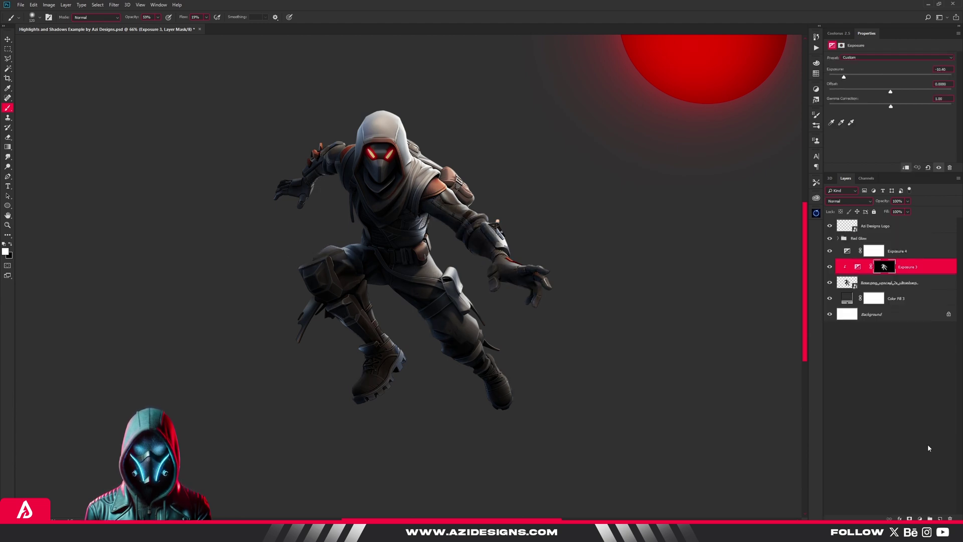
pyautogui.hotkey('ctrl', 'i')
pyautogui.moveTo(429, 139); pyautogui.dragTo(479, 312)
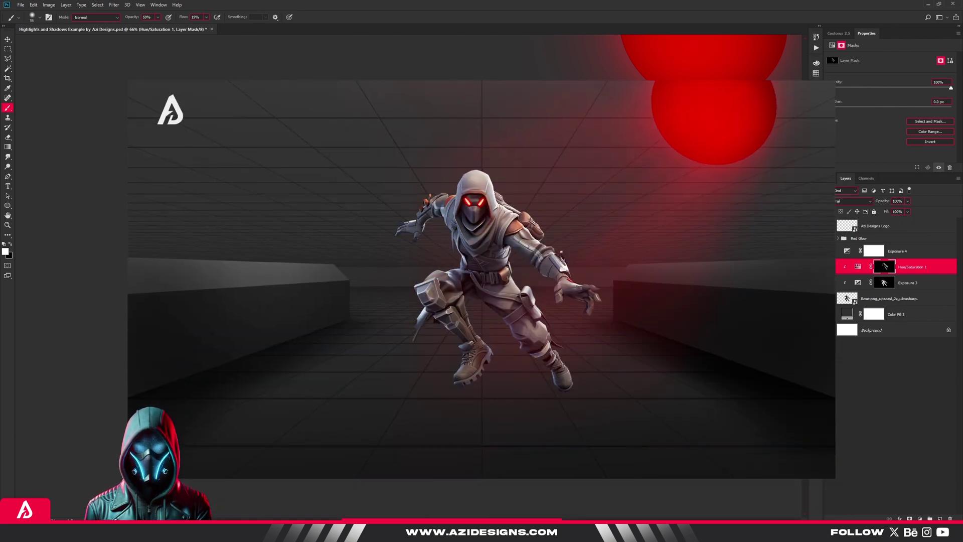
# Add a second Hue/Saturation layer with an inverted black mask, then select the Hue/Saturation 1 mask.
pyautogui.click(920, 518)
pyautogui.click(838, 297)
pyautogui.hotkey('ctrl', 'i')
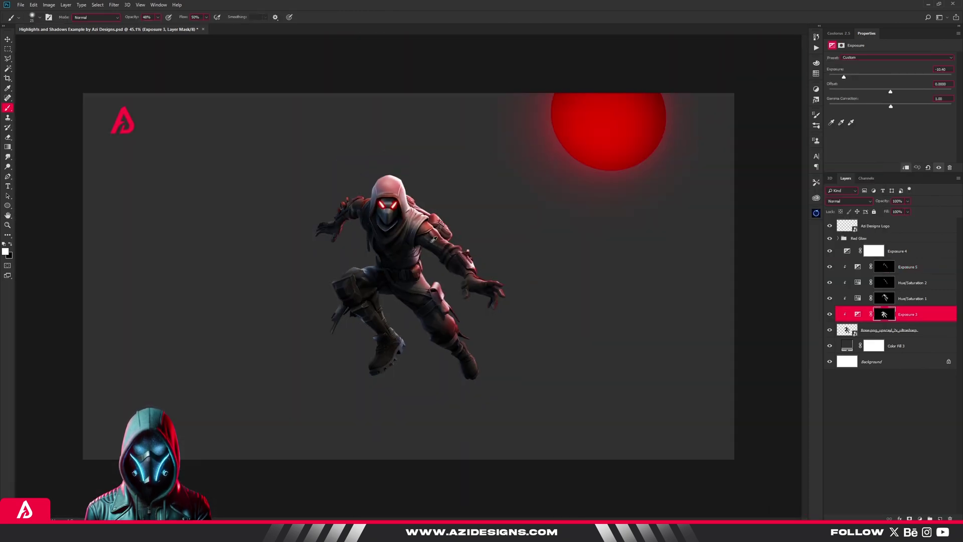
pyautogui.click(884, 298)
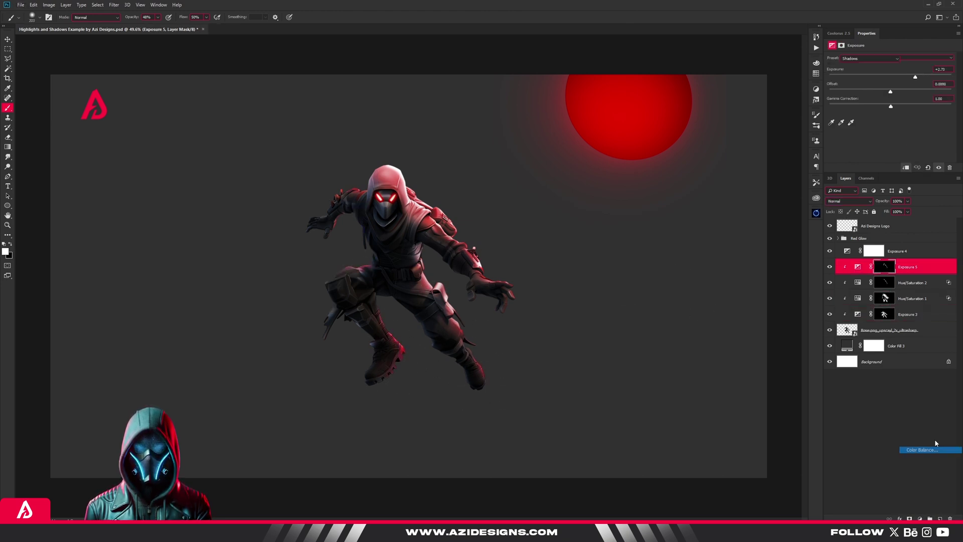
# Push Color Balance 1 toward red and toggle it to compare the warmer character.
pyautogui.moveTo(879, 74); pyautogui.dragTo(896, 75)
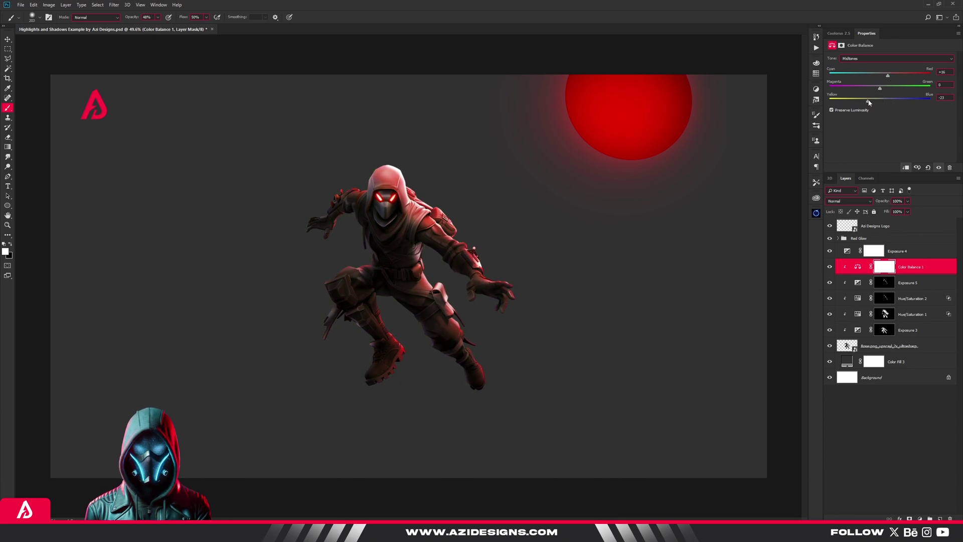
pyautogui.click(830, 267)
pyautogui.click(829, 267)
pyautogui.click(885, 329)
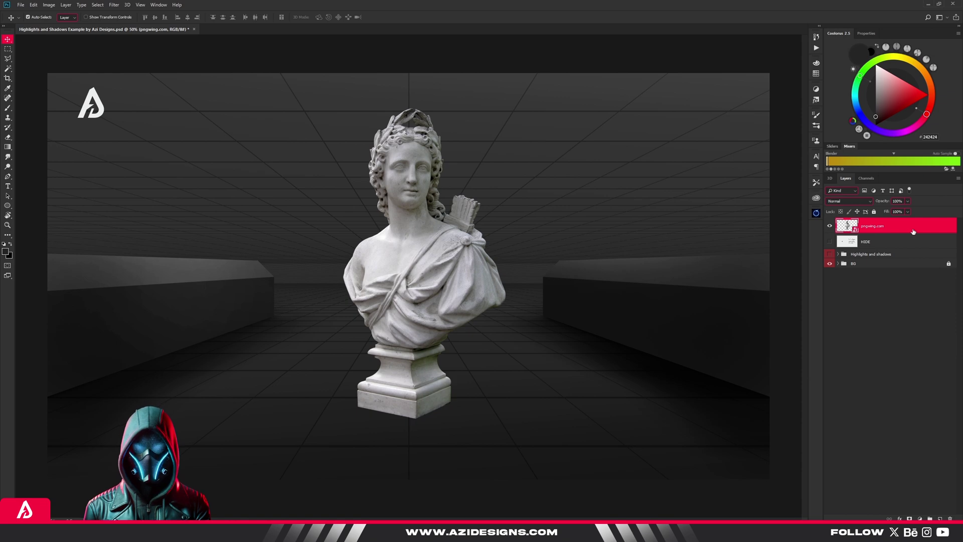
# Rasterize the pngwing.com statue layer, shrink it to about a fifth, then scale it back up.
pyautogui.rightClick(914, 232)
pyautogui.click(883, 336)
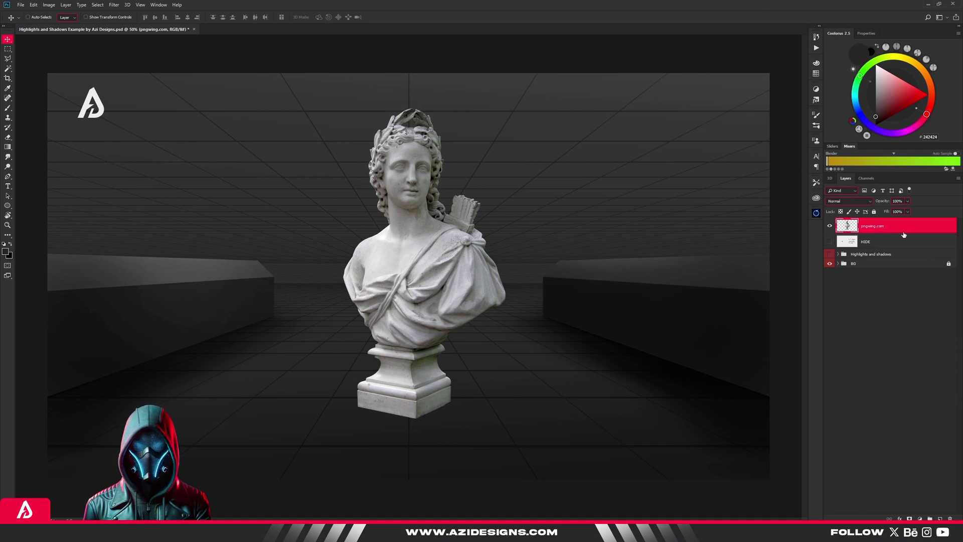
pyautogui.hotkey('ctrl', 't')
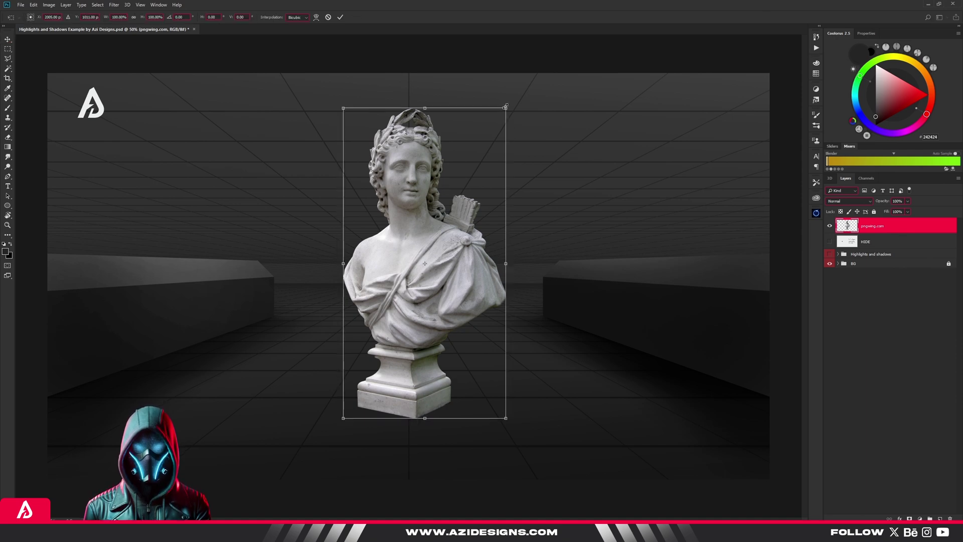
pyautogui.moveTo(506, 107); pyautogui.dragTo(415, 216)
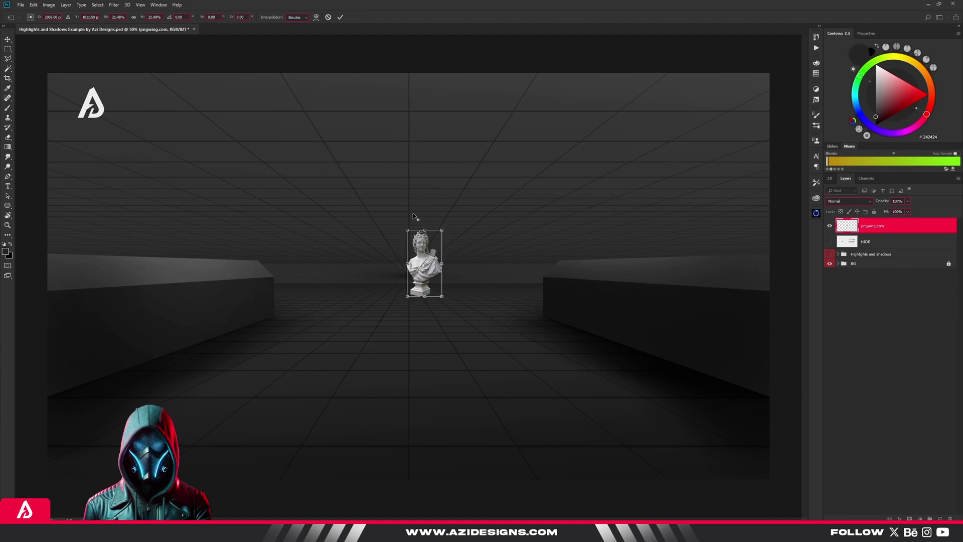
pyautogui.press('Return')
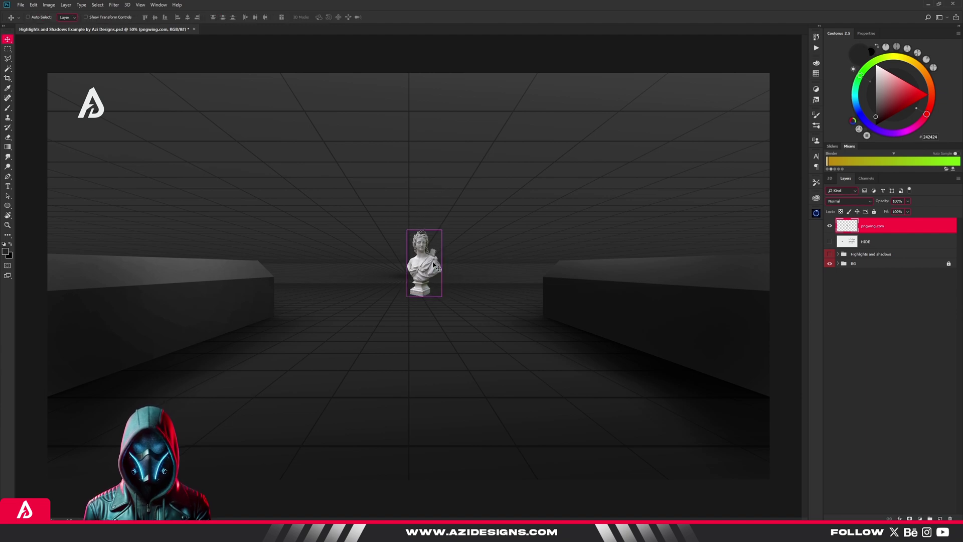
pyautogui.hotkey('ctrl', 't')
pyautogui.moveTo(442, 230); pyautogui.dragTo(573, 184)
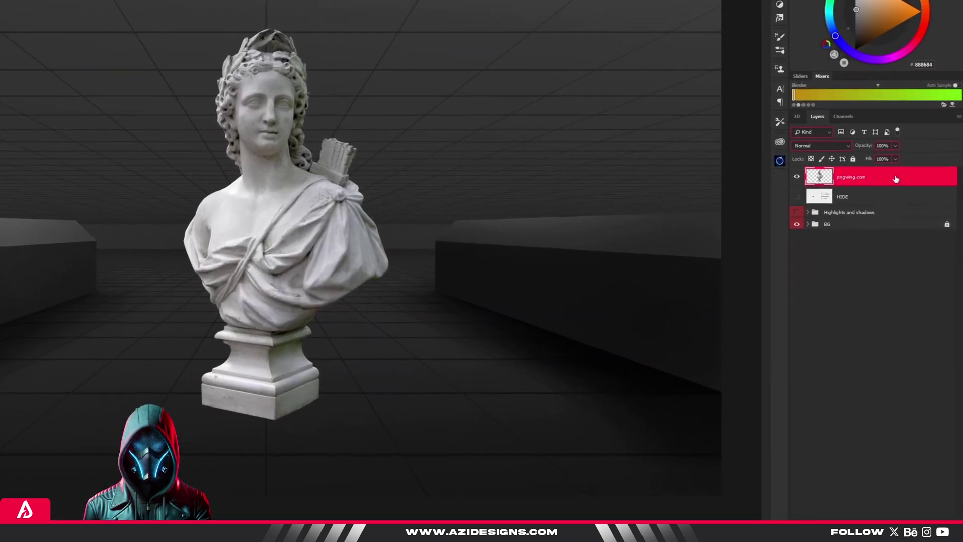
# Convert the statue to a smart object, shrink it to about 103×196 px, then enlarge to 650×1243 px.
pyautogui.rightClick(893, 177)
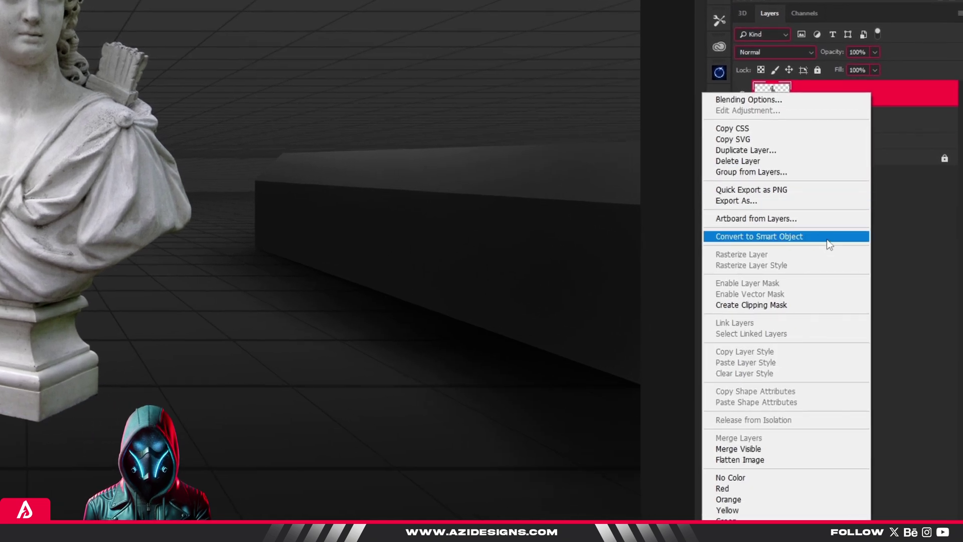
pyautogui.click(828, 244)
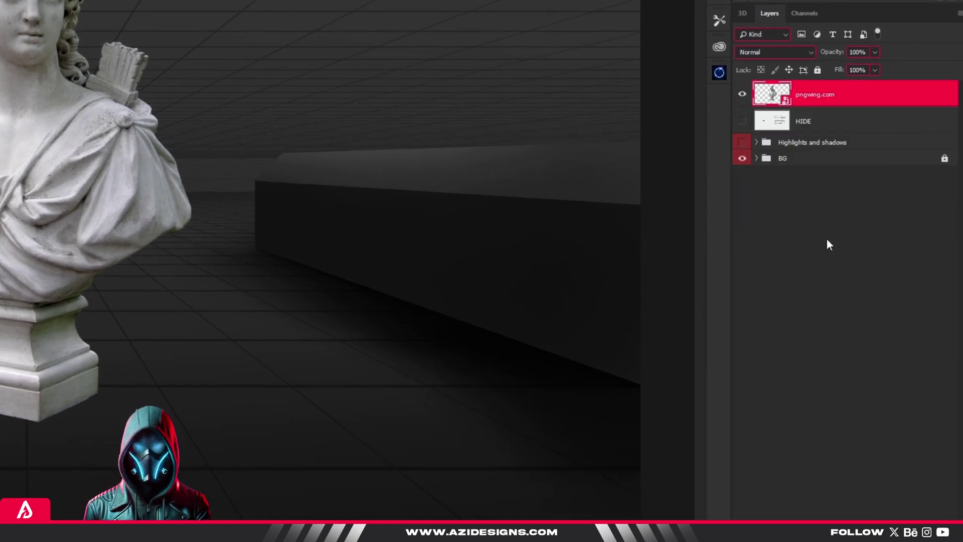
pyautogui.hotkey('ctrl', 't')
pyautogui.moveTo(231, 150); pyautogui.dragTo(394, 243)
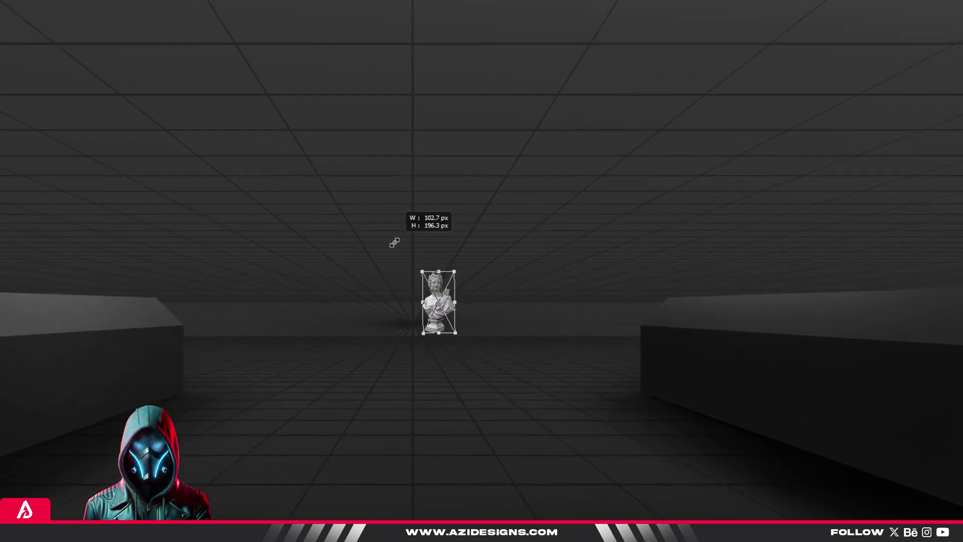
pyautogui.moveTo(657, 331); pyautogui.dragTo(756, 200)
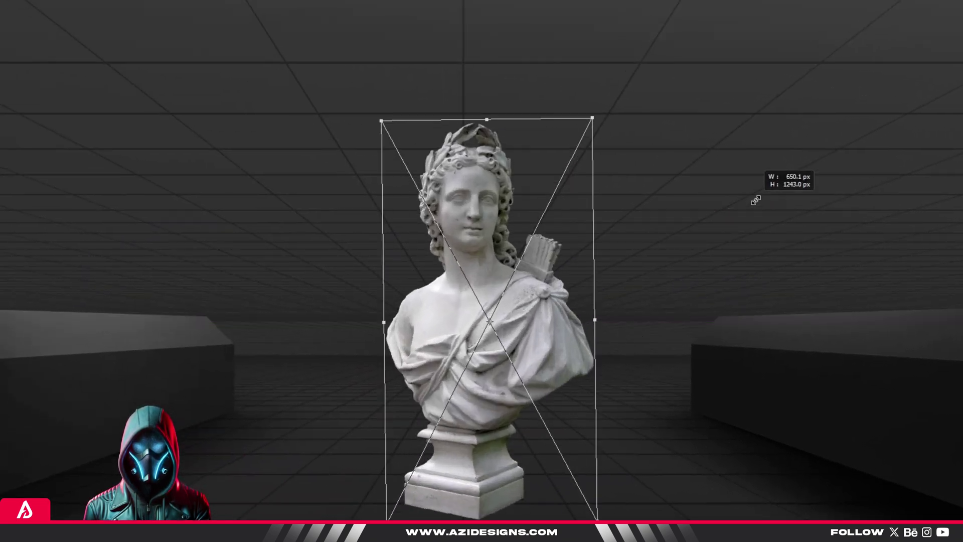
pyautogui.press('Return')
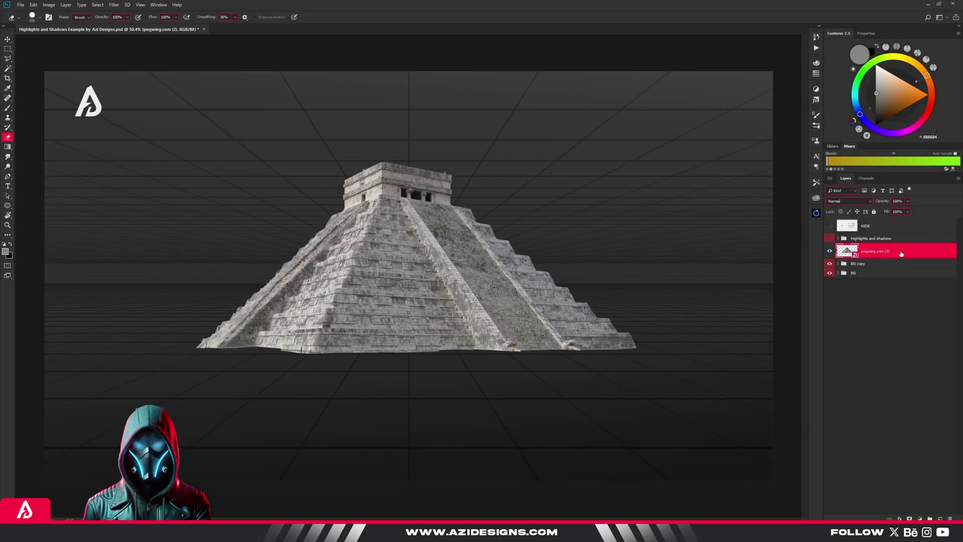
# Rasterize the pyramid layer, erase its temple top, then undo the erasing.
pyautogui.rightClick(901, 253)
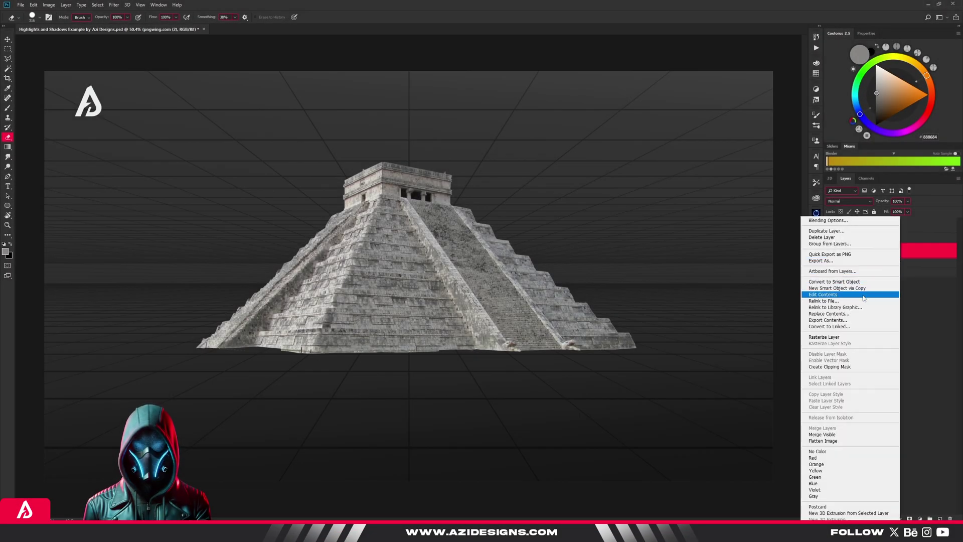
pyautogui.click(832, 337)
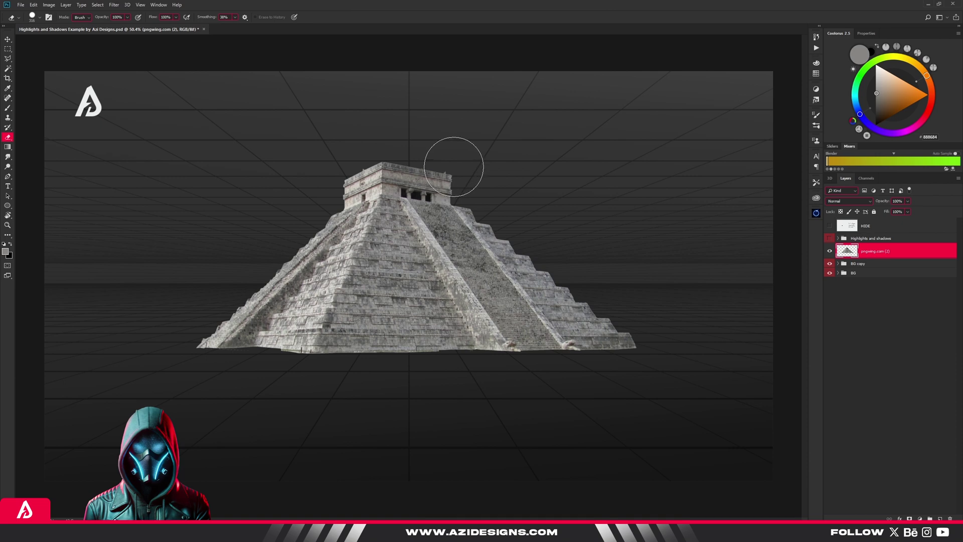
pyautogui.moveTo(453, 166)
pyautogui.mouseDown()
pyautogui.moveTo(348, 163)
pyautogui.moveTo(354, 172)
pyautogui.mouseUp()
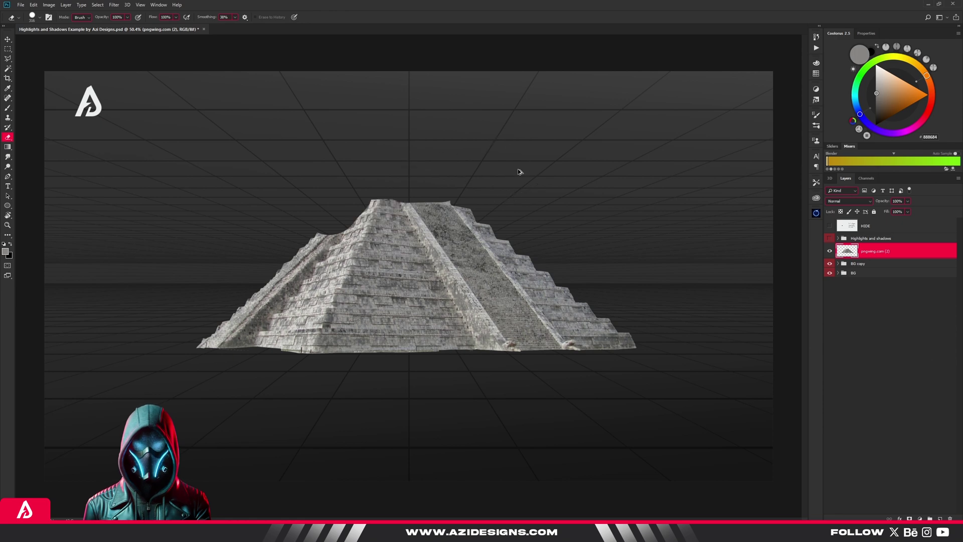
pyautogui.hotkey('ctrl', 'z')
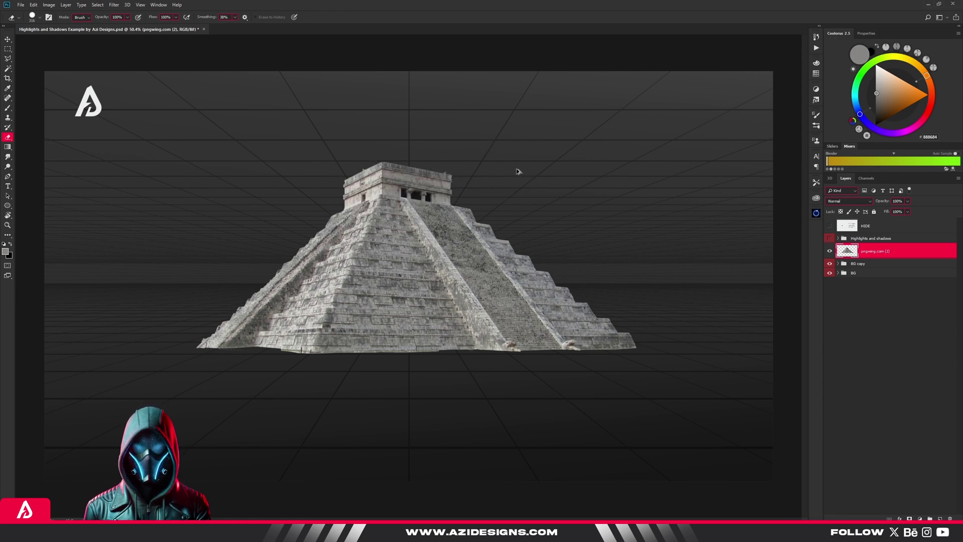
# Convert the pyramid layer back to a smart object and give it a white layer mask.
pyautogui.rightClick(891, 253)
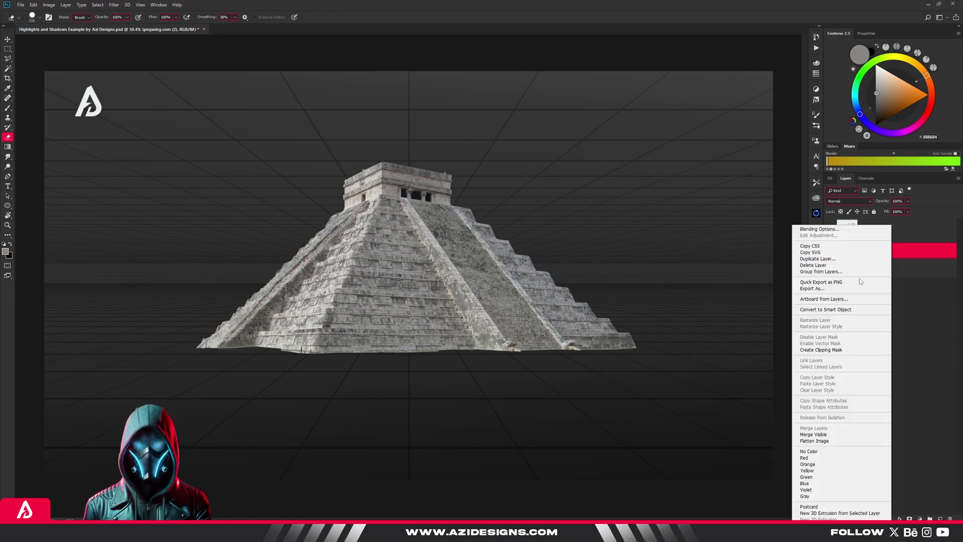
pyautogui.click(829, 311)
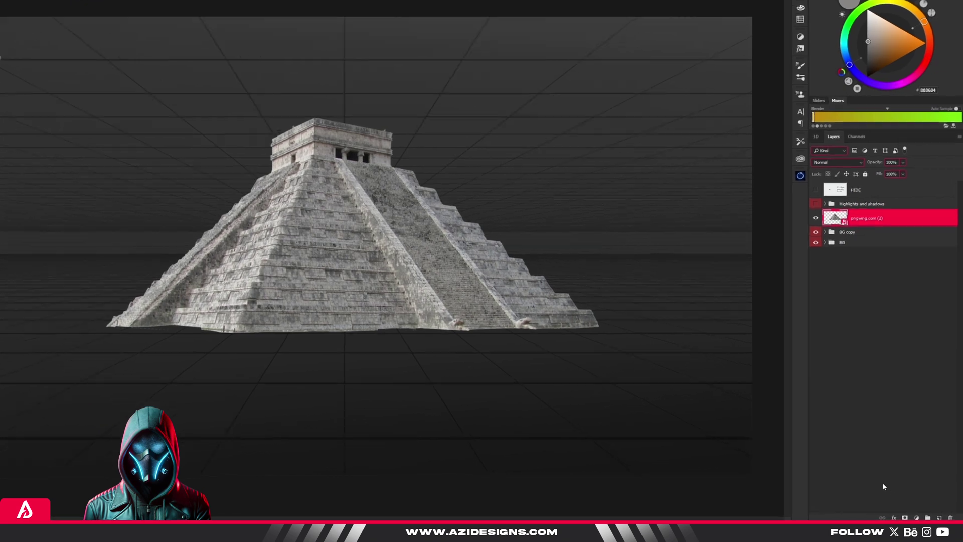
pyautogui.click(909, 519)
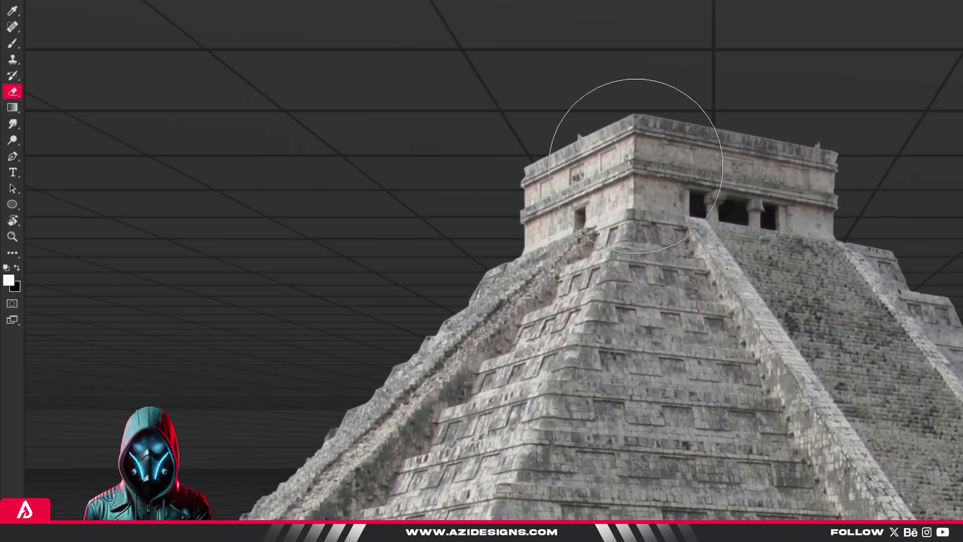
# With a larger brush, paint black on the pyramid mask to hide the temple top.
pyautogui.press('v')
pyautogui.press('b')
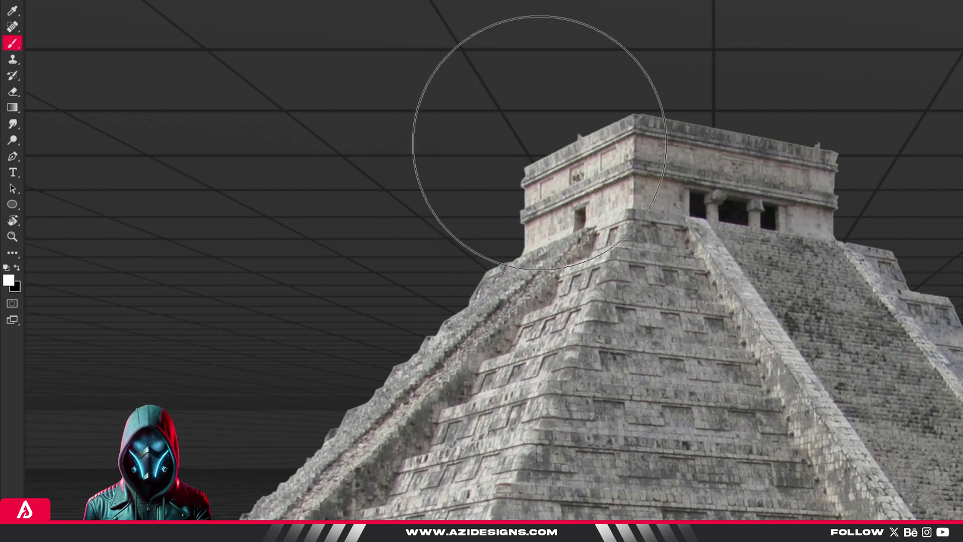
pyautogui.press(']')
pyautogui.press(']')
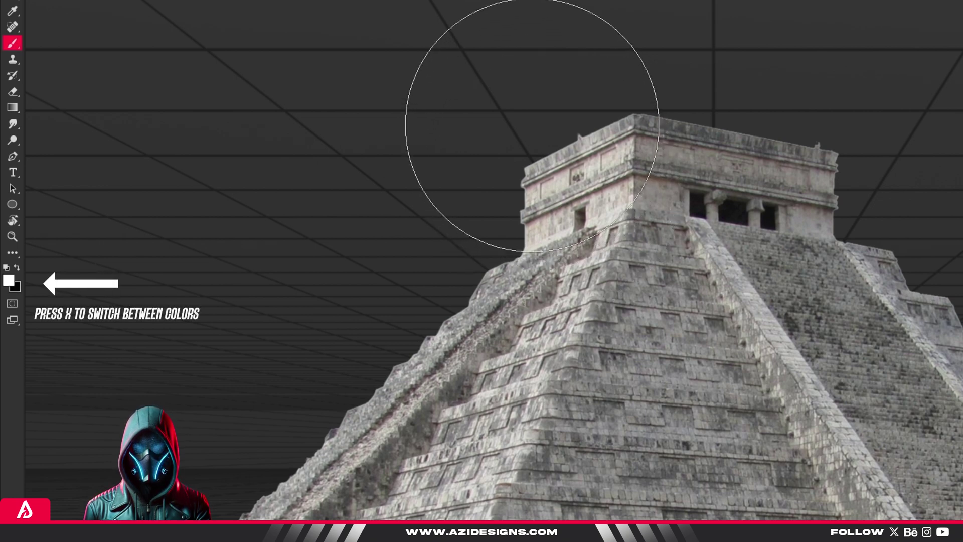
pyautogui.press('x')
pyautogui.moveTo(542, 99)
pyautogui.mouseDown()
pyautogui.moveTo(521, 108)
pyautogui.moveTo(684, 70)
pyautogui.moveTo(763, 86)
pyautogui.moveTo(731, 97)
pyautogui.moveTo(775, 98)
pyautogui.mouseUp()
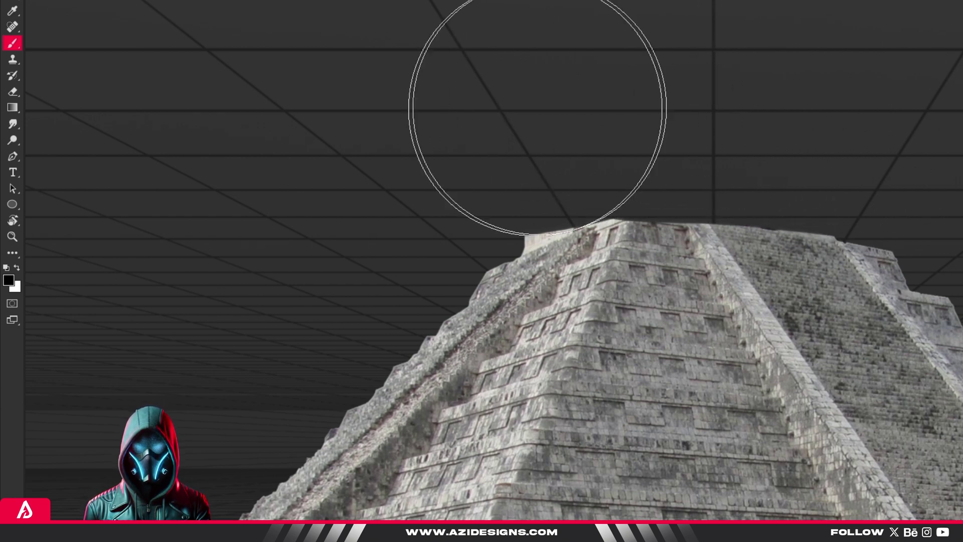
# Paint white to restore the temple top, then black to hide the left stairs.
pyautogui.press('x')
pyautogui.moveTo(532, 172)
pyautogui.mouseDown()
pyautogui.moveTo(558, 223)
pyautogui.moveTo(593, 189)
pyautogui.moveTo(776, 202)
pyautogui.mouseUp()
pyautogui.press('x')
pyautogui.moveTo(506, 244)
pyautogui.mouseDown()
pyautogui.moveTo(477, 243)
pyautogui.moveTo(548, 254)
pyautogui.moveTo(501, 352)
pyautogui.mouseUp()
pyautogui.press('x')
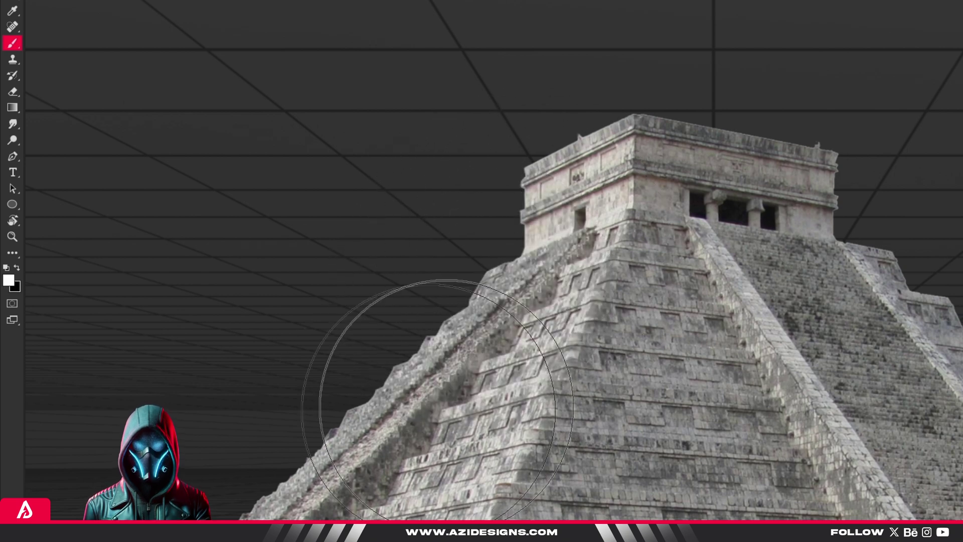
pyautogui.scroll(-3, 622, 301)
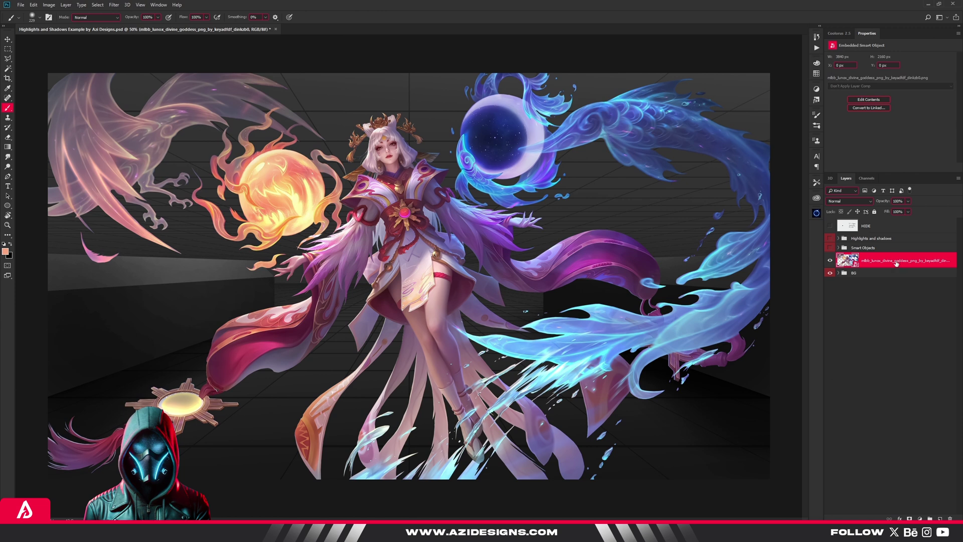
# Add an empty Layer 7 above the goddess layer and clip it to the character.
pyautogui.rightClick(899, 262)
pyautogui.click(853, 336)
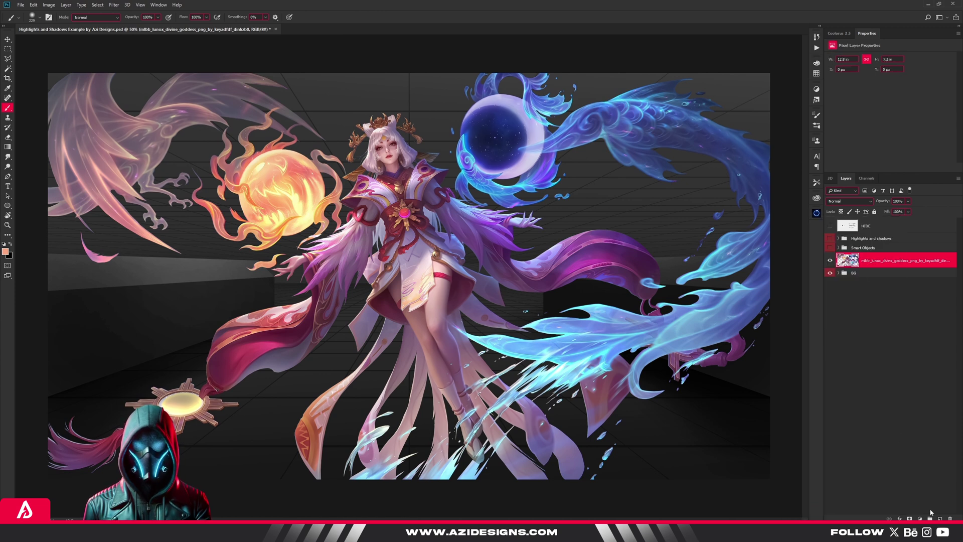
pyautogui.rightClick(900, 262)
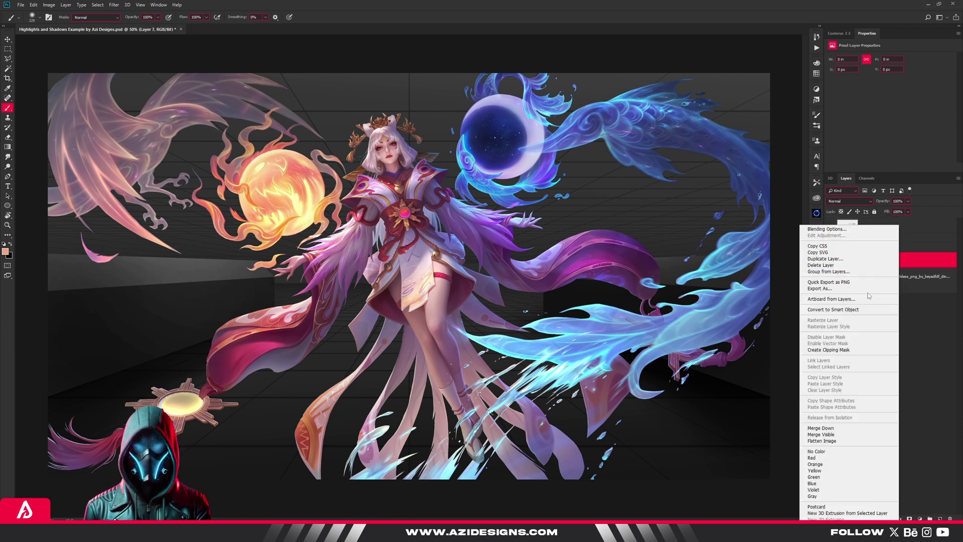
pyautogui.click(852, 348)
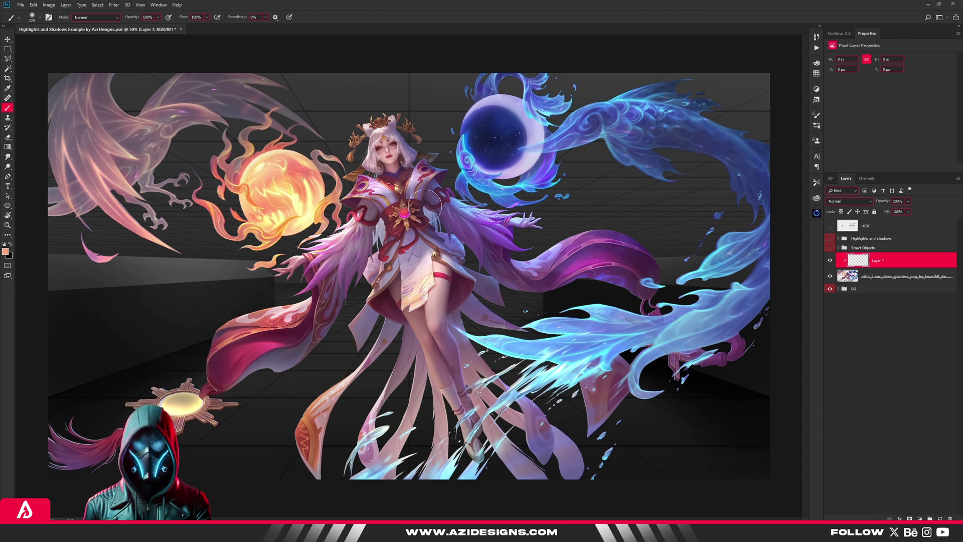
# Paint highlights on the gold crown and hair ornaments and set Layer 7 to Screen.
pyautogui.click(442, 116)
pyautogui.moveTo(442, 106)
pyautogui.mouseDown()
pyautogui.moveTo(408, 126)
pyautogui.moveTo(381, 107)
pyautogui.moveTo(354, 141)
pyautogui.mouseUp()
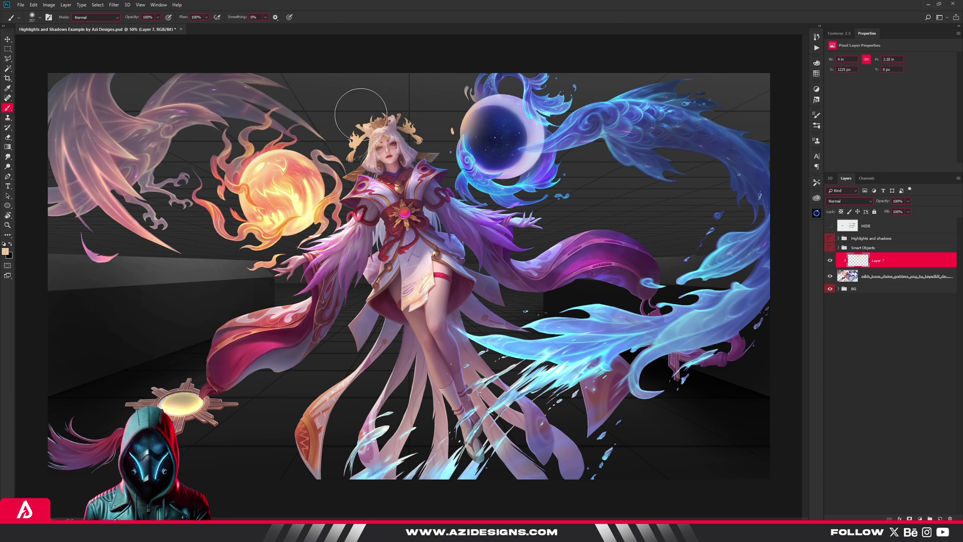
pyautogui.click(842, 200)
pyautogui.click(842, 259)
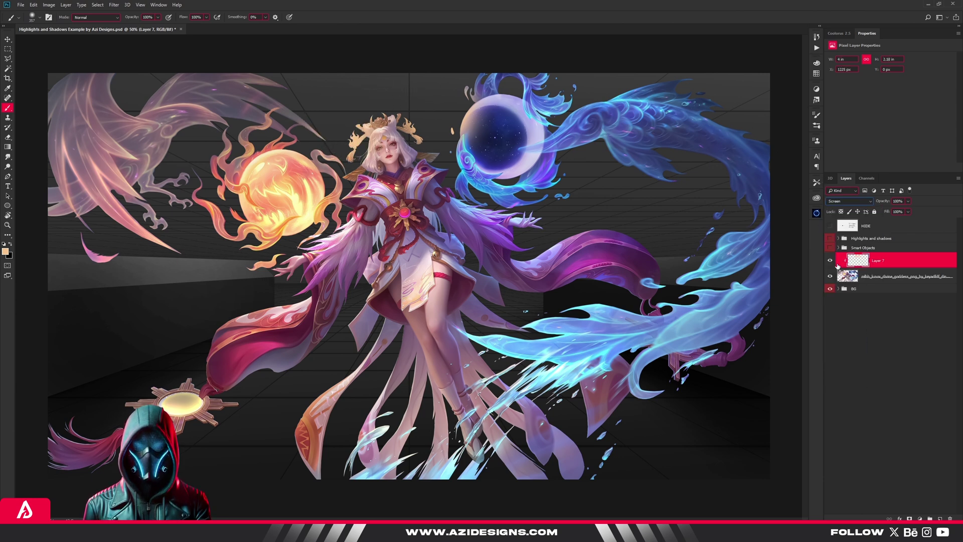
# Paint glow strokes beside the head with a larger brush, then undo both strokes.
pyautogui.moveTo(405, 96); pyautogui.dragTo(420, 90)
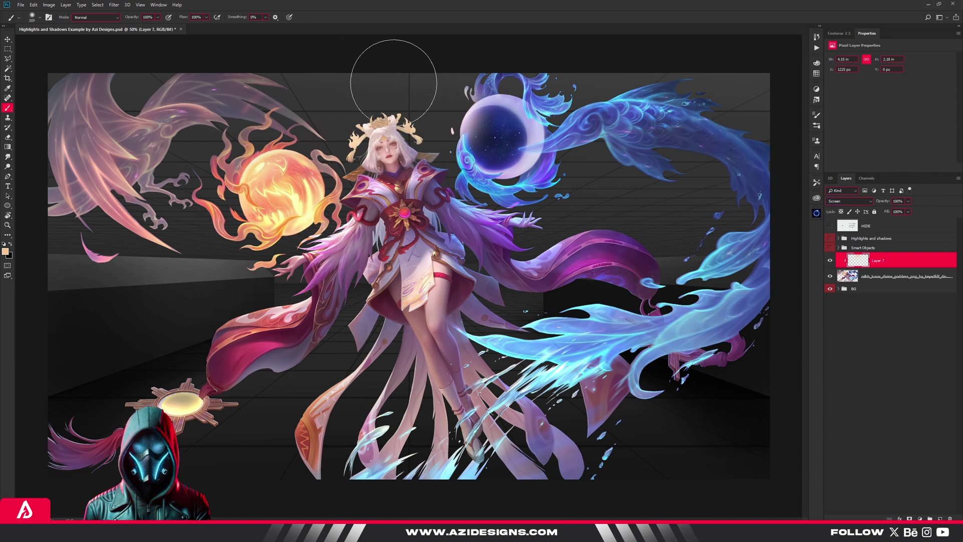
pyautogui.moveTo(360, 79)
pyautogui.mouseDown()
pyautogui.moveTo(325, 160)
pyautogui.moveTo(351, 180)
pyautogui.mouseUp()
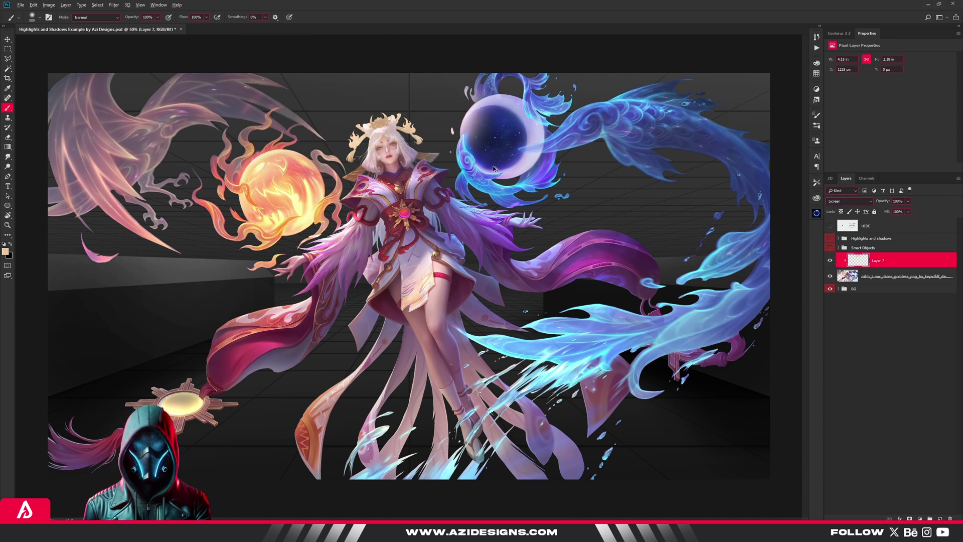
pyautogui.hotkey('ctrl', 'z')
pyautogui.hotkey('ctrl', 'z')
pyautogui.hotkey('ctrl', 'z')
pyautogui.hotkey('ctrl', 'z')
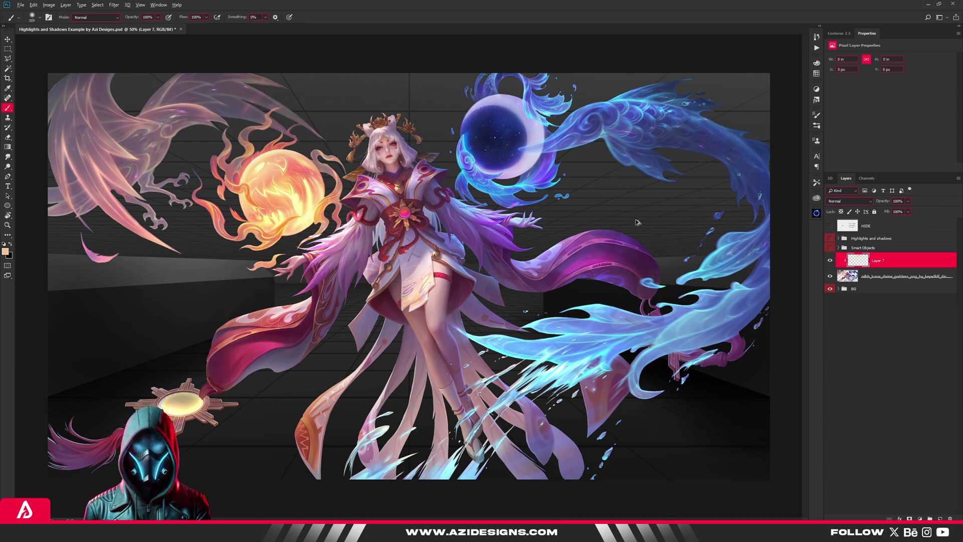
pyautogui.hotkey('ctrl', 'z')
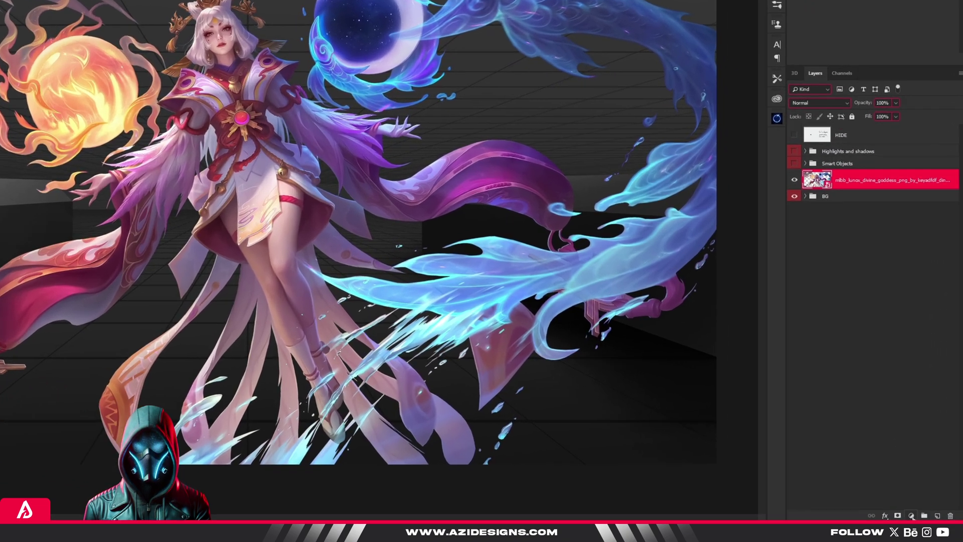
# Add Levels, Curves and Hue/Saturation adjustment layers above the character.
pyautogui.click(921, 518)
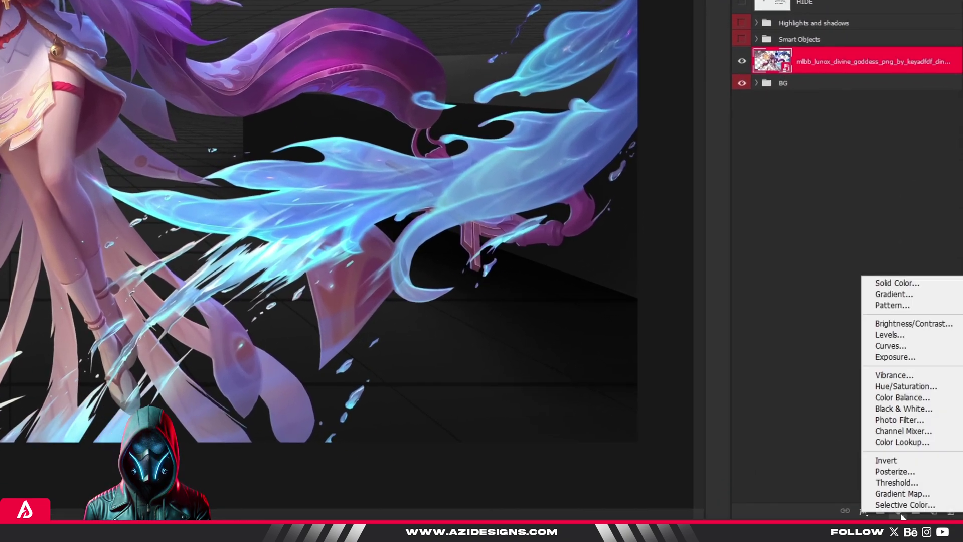
pyautogui.click(897, 323)
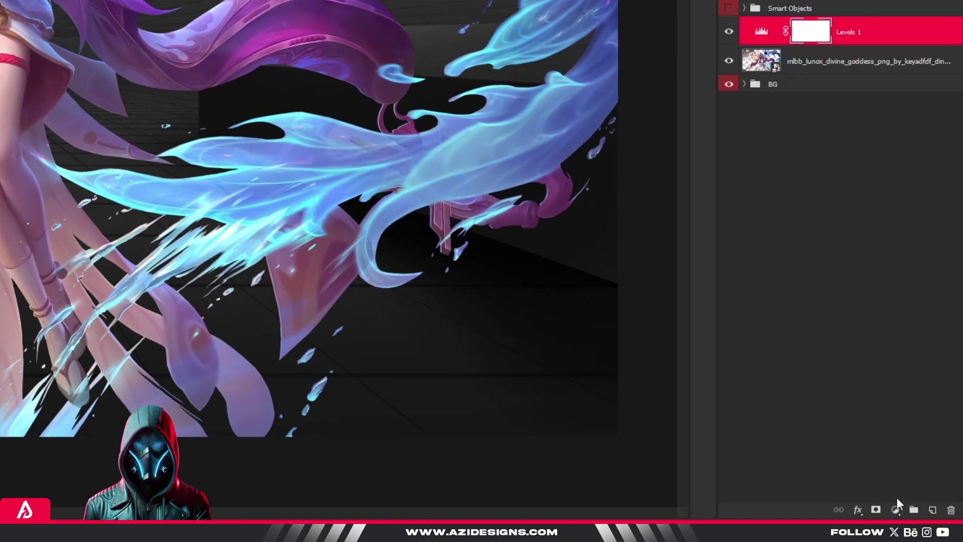
pyautogui.click(895, 510)
pyautogui.click(898, 329)
pyautogui.click(896, 510)
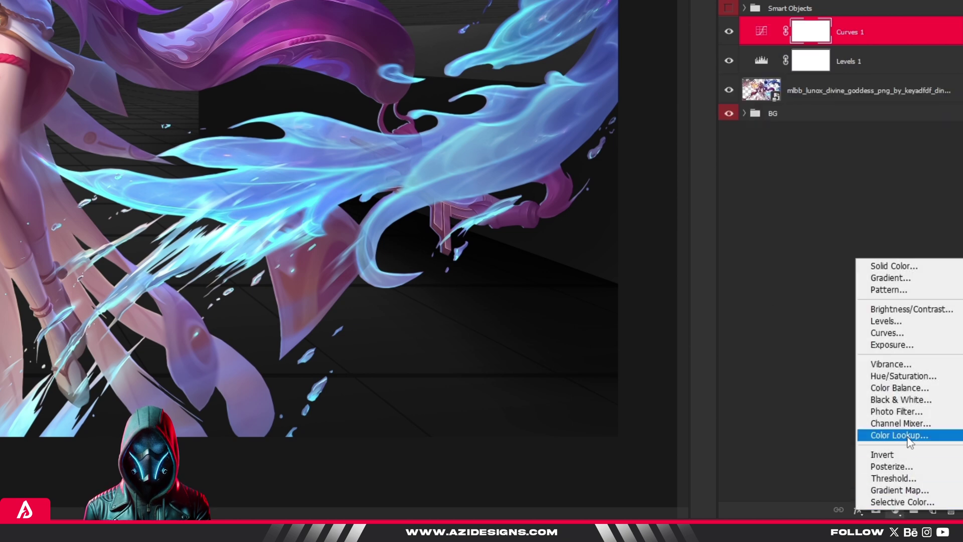
pyautogui.click(903, 375)
# Clip Levels 1, Curves 1 and Hue/Saturation 1 to the character layer.
pyautogui.rightClick(895, 90)
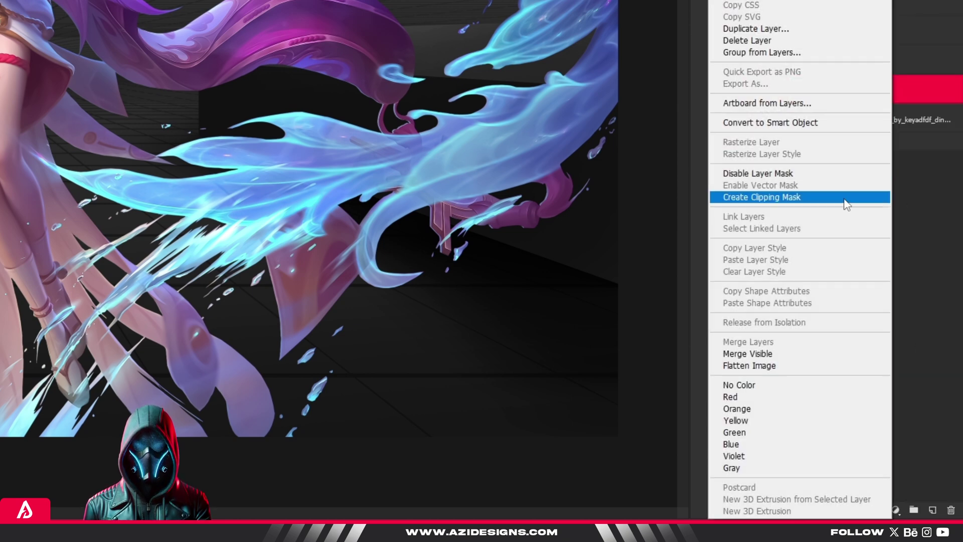
pyautogui.click(843, 203)
pyautogui.rightClick(877, 60)
pyautogui.click(843, 197)
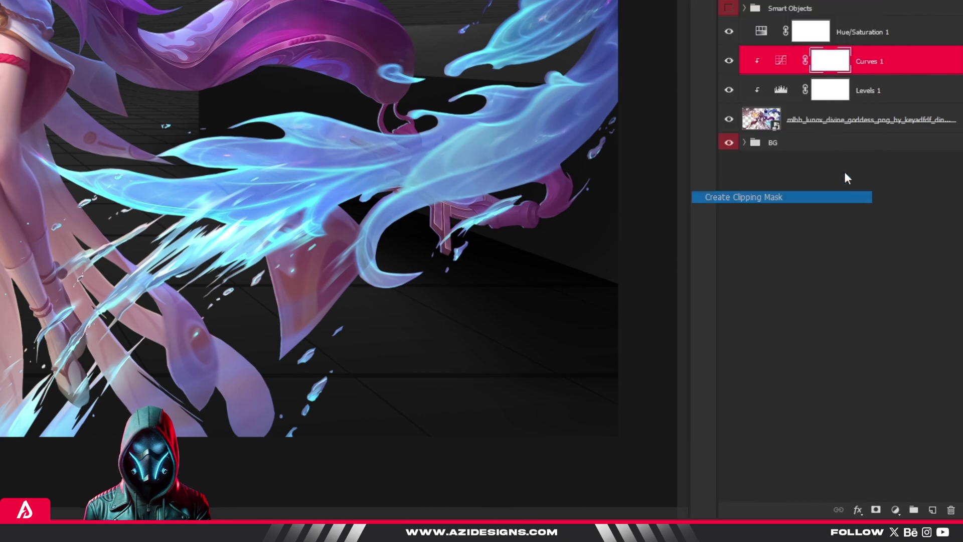
pyautogui.rightClick(878, 33)
pyautogui.click(833, 197)
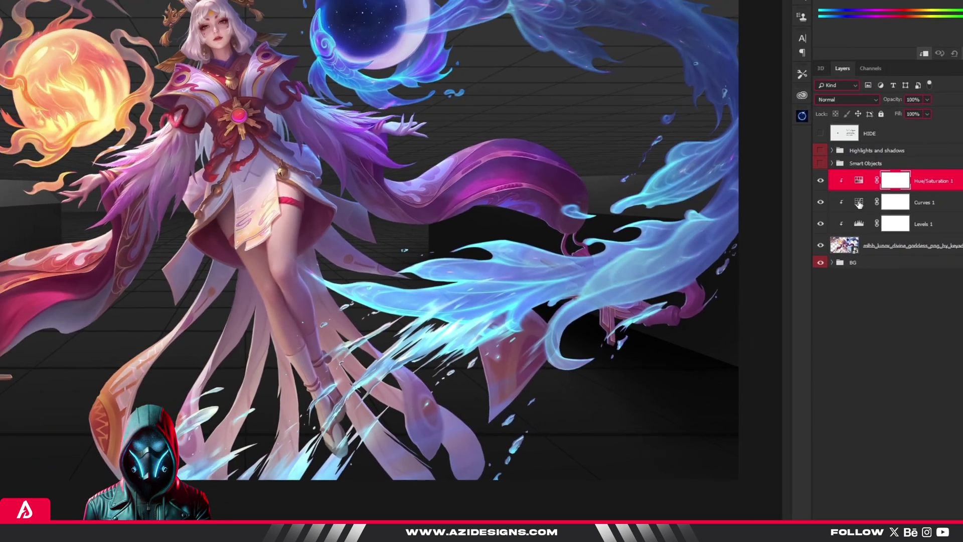
# Pull the Curves 1 curve down to darken the character, and try then undo a +41 hue shift.
pyautogui.click(906, 276)
pyautogui.moveTo(880, 145)
pyautogui.mouseDown()
pyautogui.moveTo(889, 131)
pyautogui.moveTo(888, 142)
pyautogui.mouseUp()
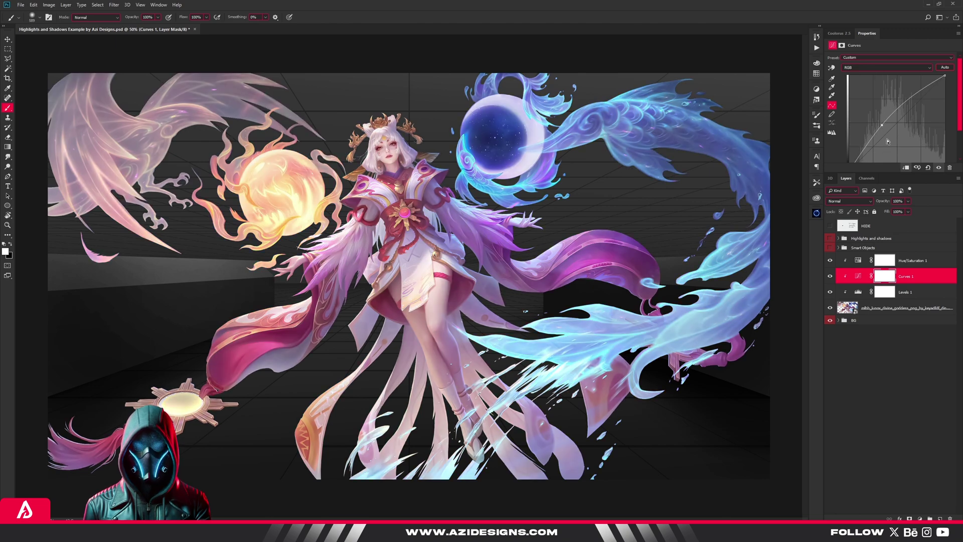
pyautogui.click(859, 261)
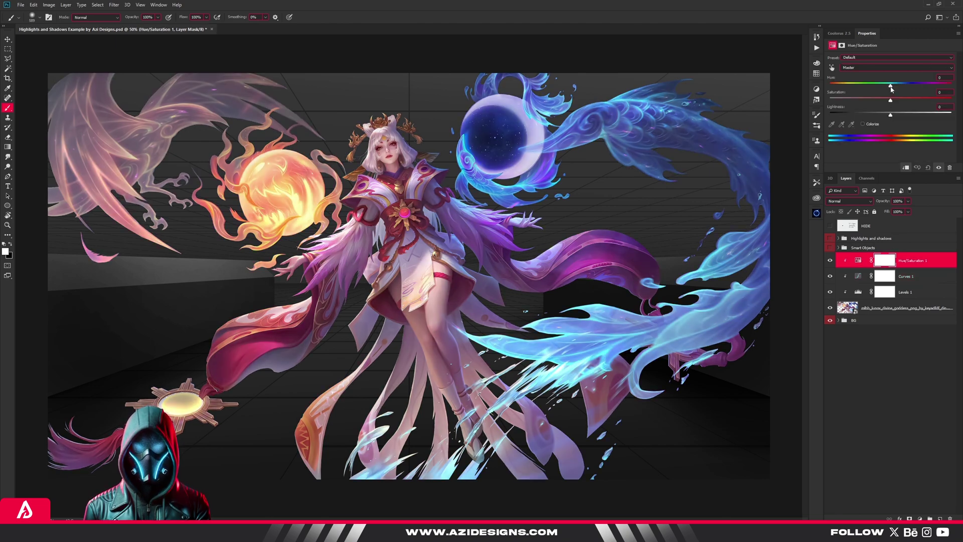
pyautogui.moveTo(891, 88); pyautogui.dragTo(901, 115)
pyautogui.hotkey('ctrl', 'z')
pyautogui.click(859, 291)
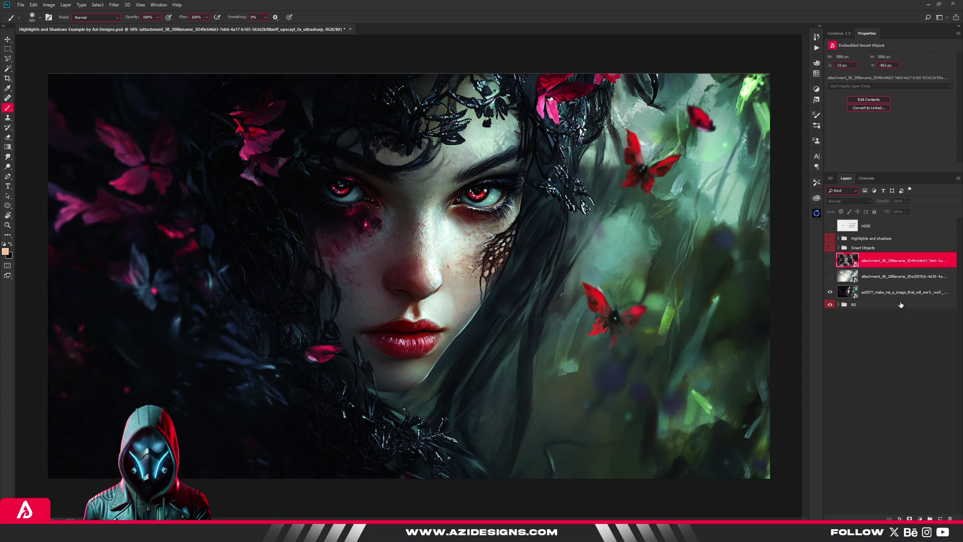
# Show the grunge texture, lower its opacity, and blend it with Multiply.
pyautogui.click(830, 260)
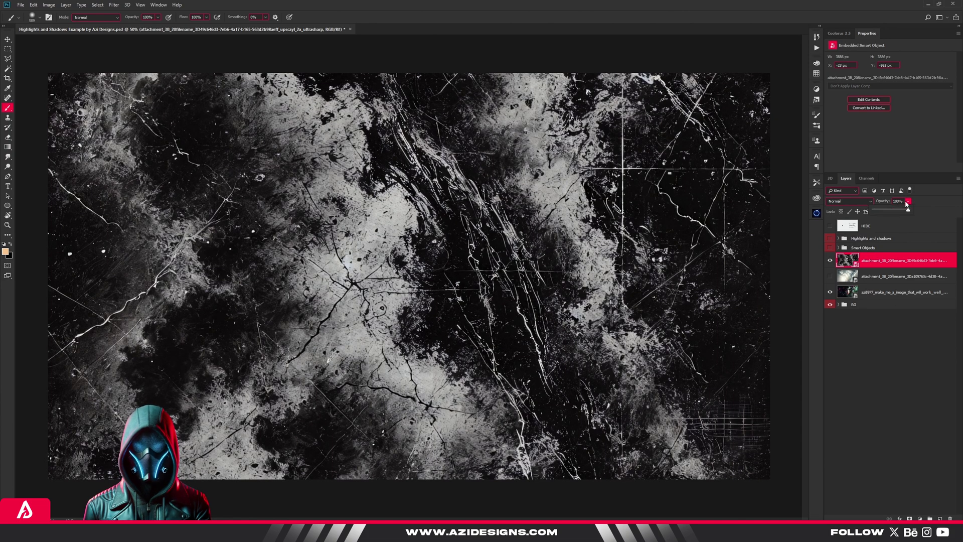
pyautogui.moveTo(908, 204); pyautogui.dragTo(890, 209)
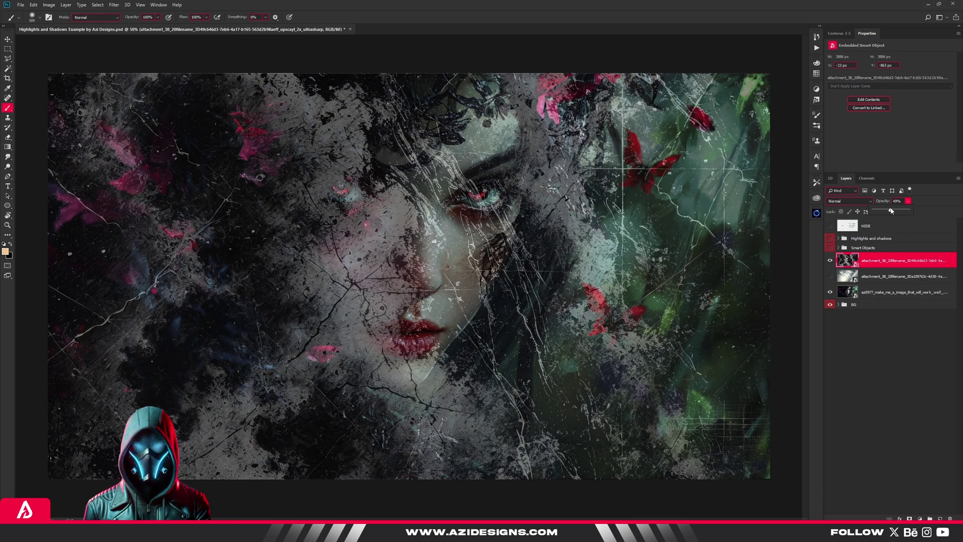
pyautogui.click(861, 202)
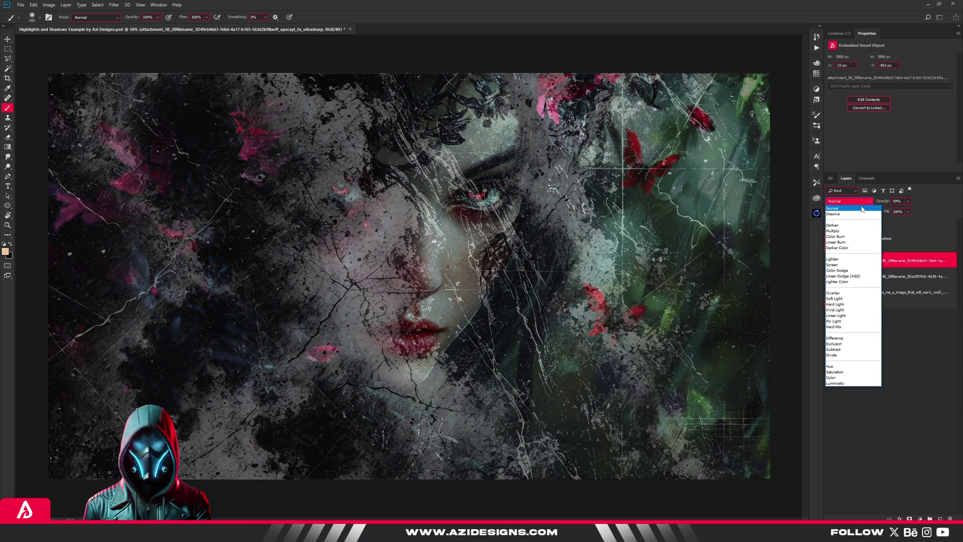
pyautogui.click(844, 231)
pyautogui.click(882, 356)
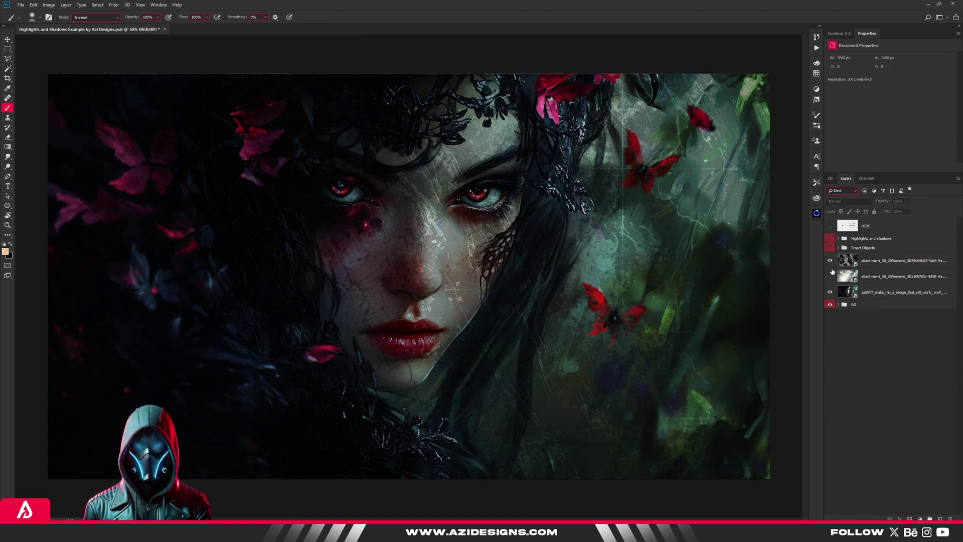
# Show the cloud texture, set it to Overlay, and toggle it to compare.
pyautogui.click(830, 276)
pyautogui.click(873, 276)
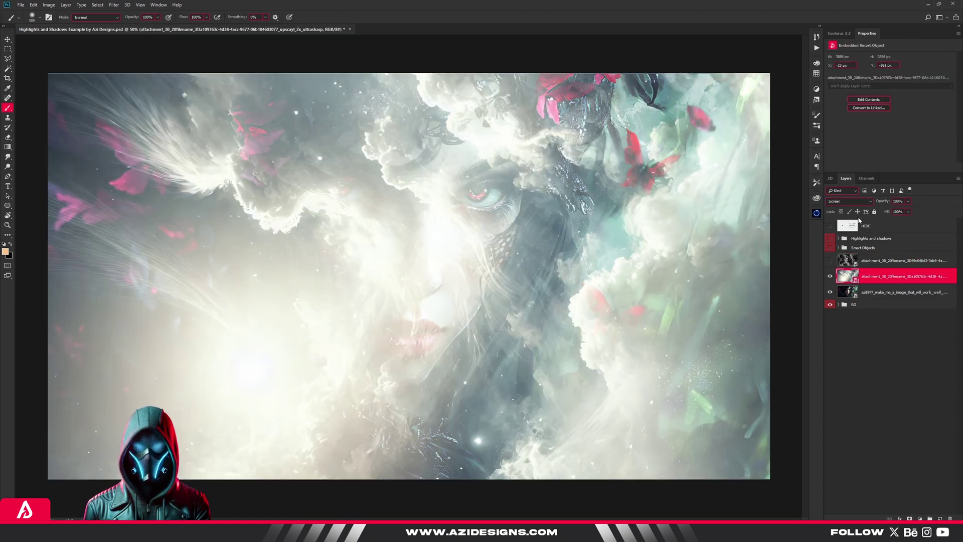
pyautogui.click(853, 202)
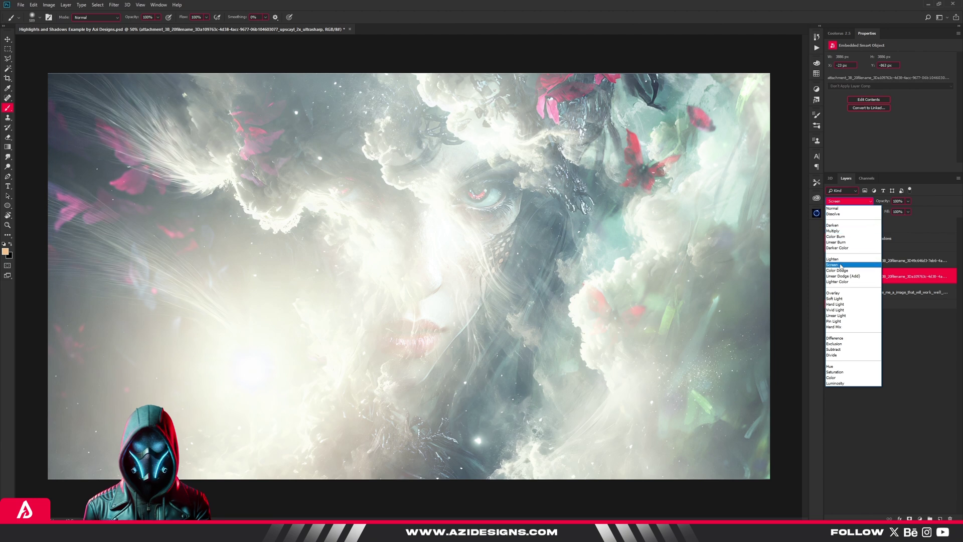
pyautogui.press('Escape')
pyautogui.click(848, 201)
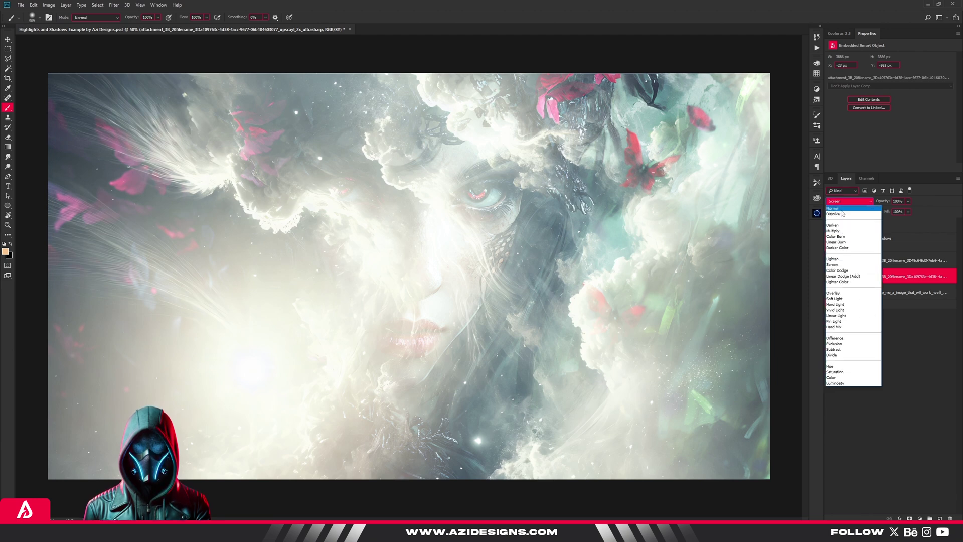
pyautogui.click(837, 293)
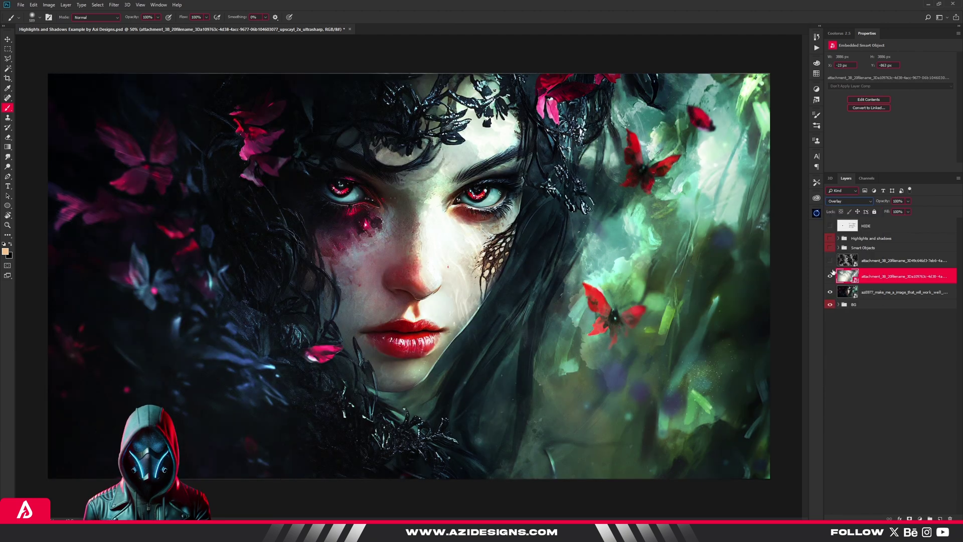
pyautogui.click(830, 276)
pyautogui.click(831, 276)
pyautogui.click(830, 276)
pyautogui.click(830, 276)
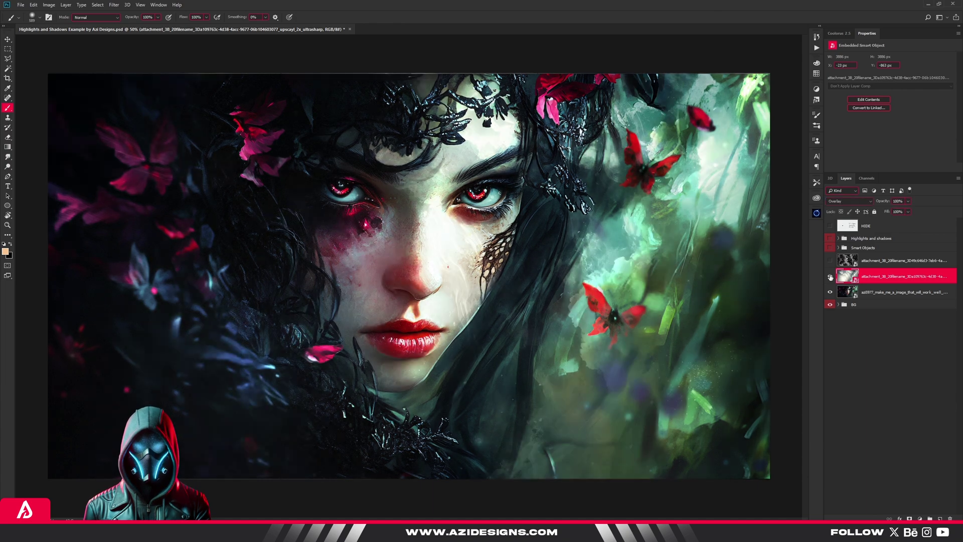